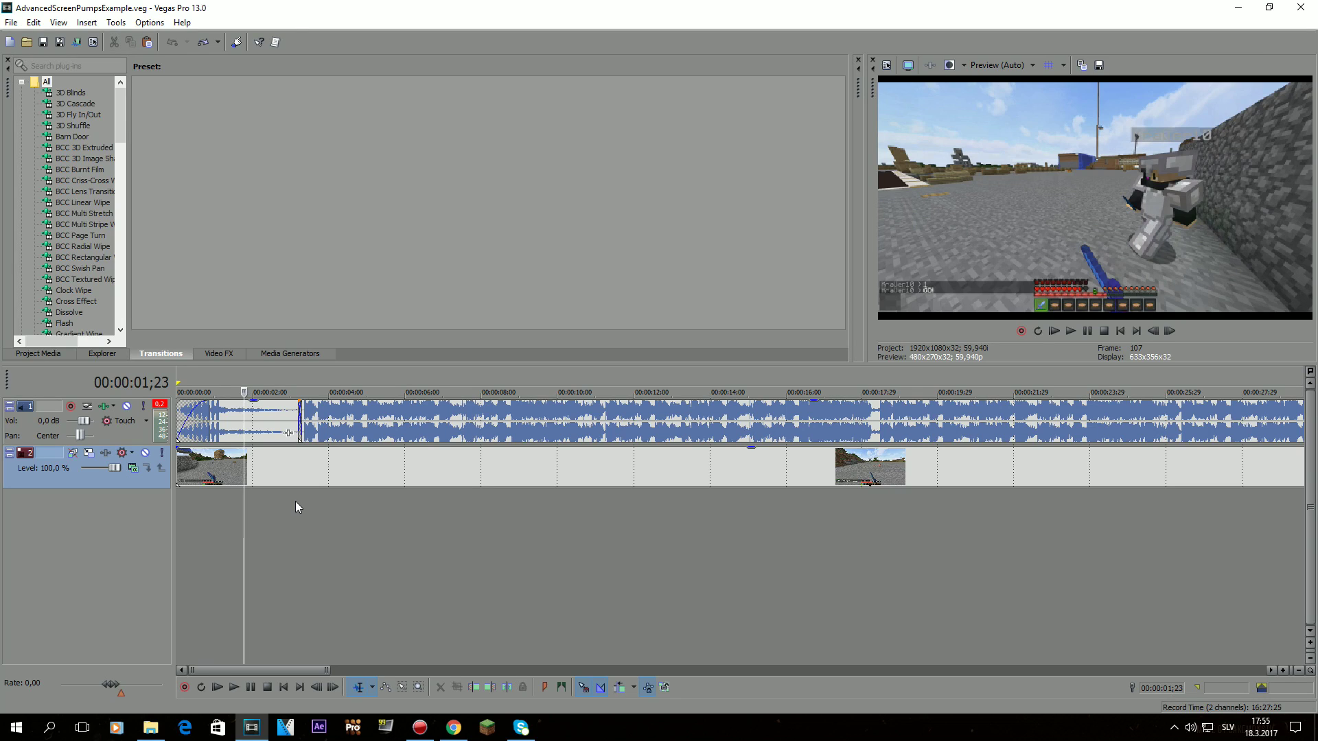
Step: Place the playhead at 00:00:03;09, then add a position keyframe at 00:00:03;02 in the video track's Track Motion and close its window
{"action": "left_click", "coordinate": [301, 502]}
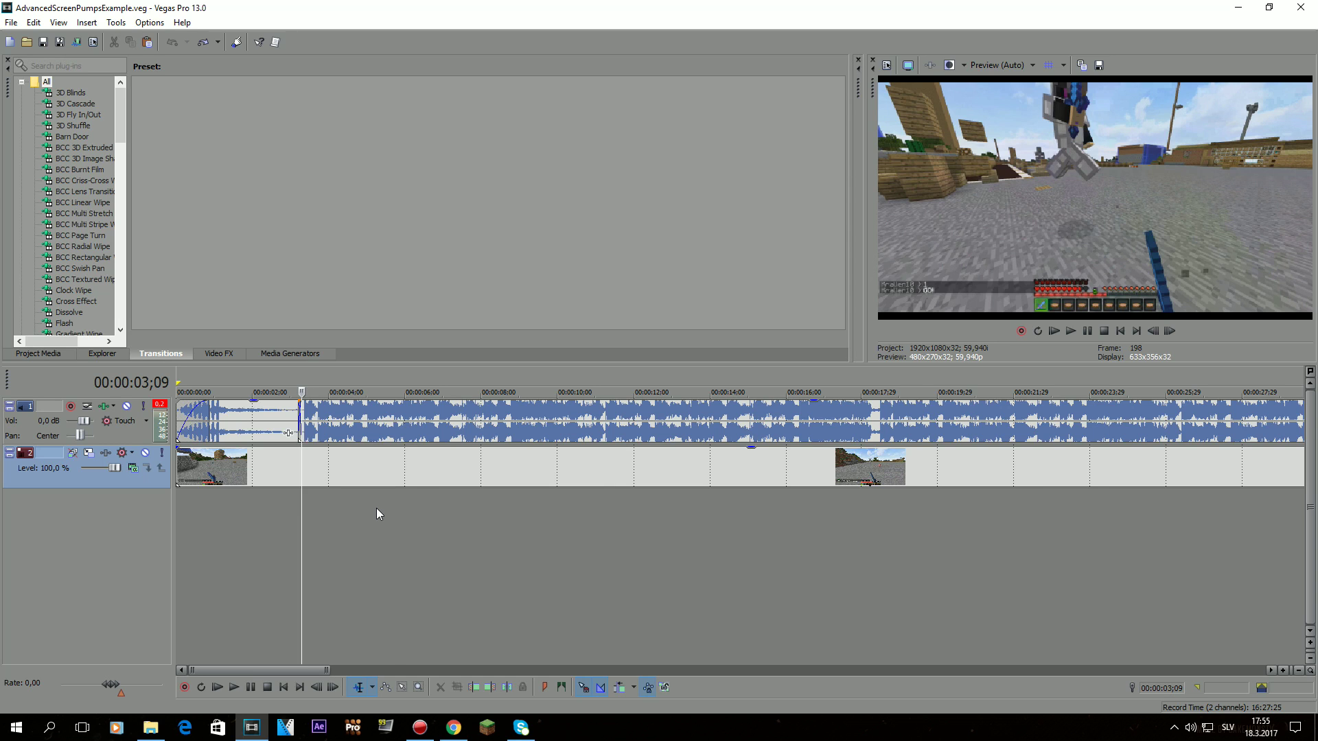
{"action": "scroll", "coordinate": [377, 508], "scroll_direction": "down", "scroll_amount": 2}
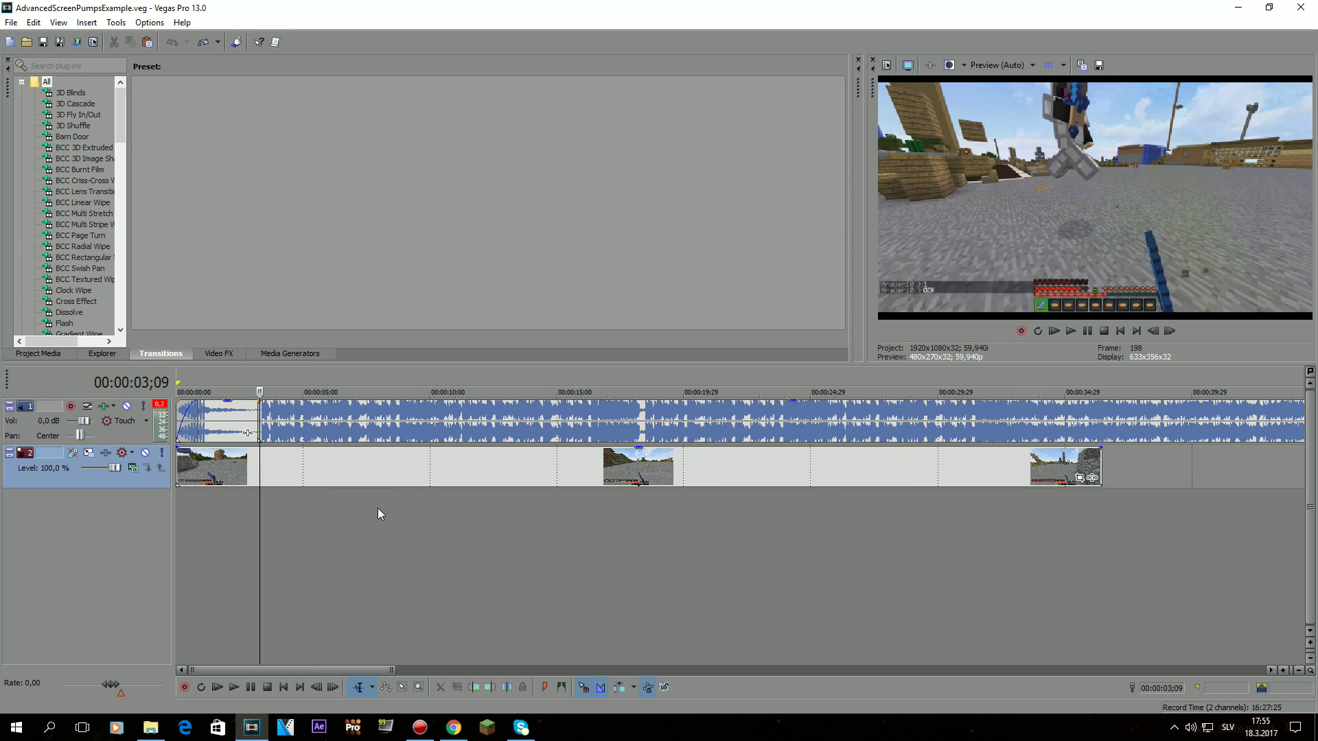
{"action": "scroll", "coordinate": [377, 511], "scroll_direction": "up", "scroll_amount": 2}
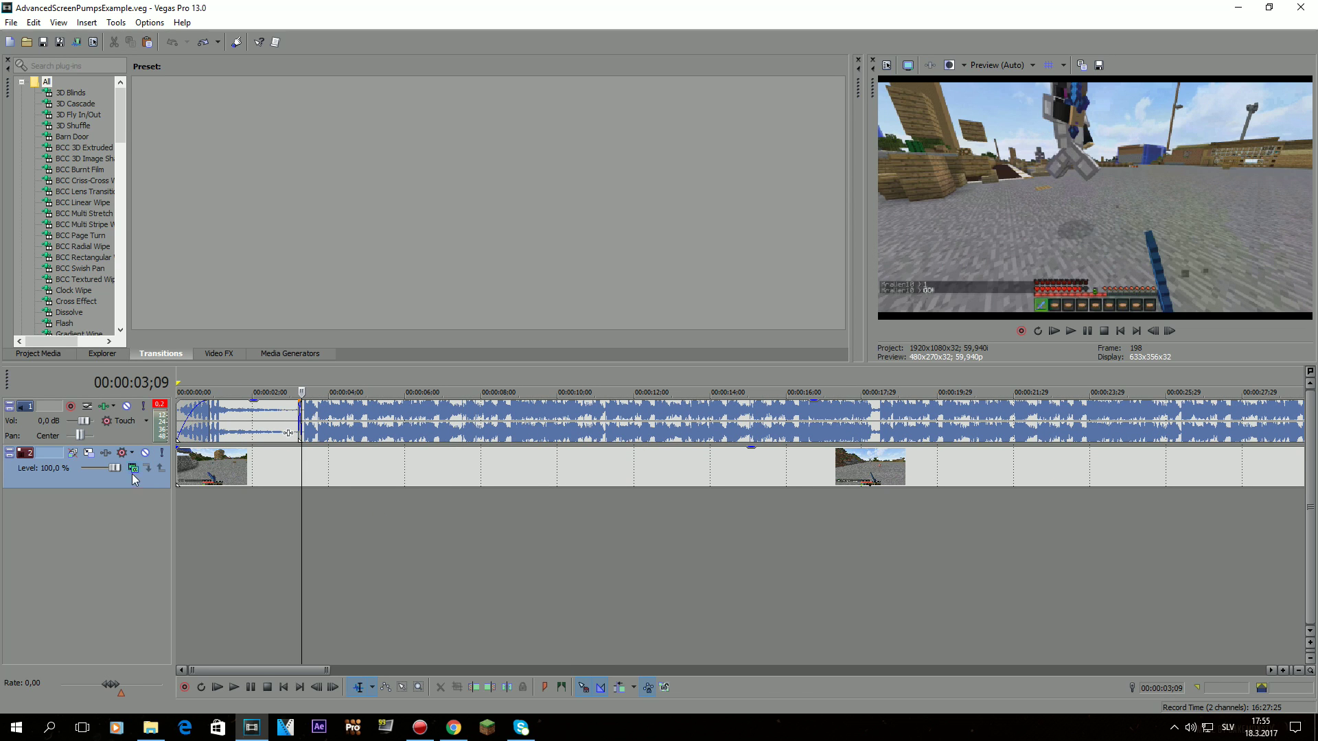
{"action": "left_click", "coordinate": [88, 453]}
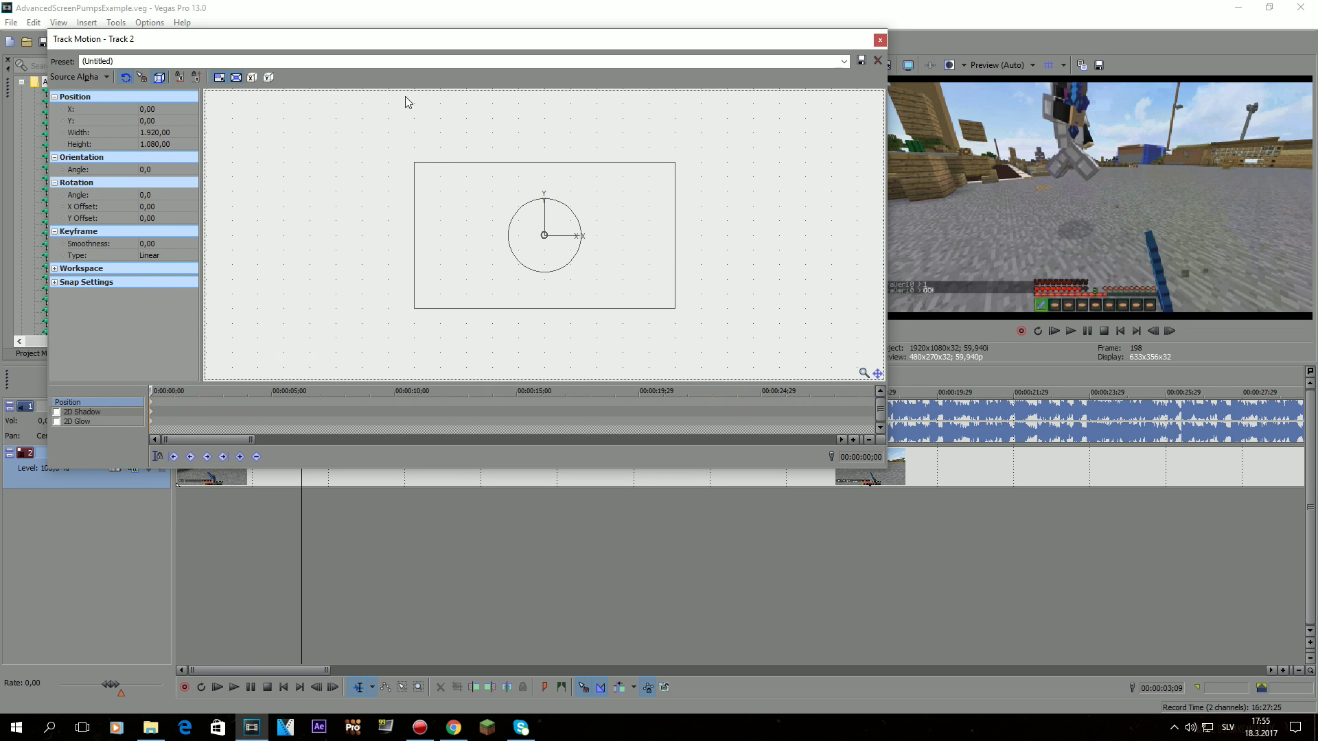
{"action": "left_click_drag", "start_coordinate": [440, 41], "coordinate": [468, 42]}
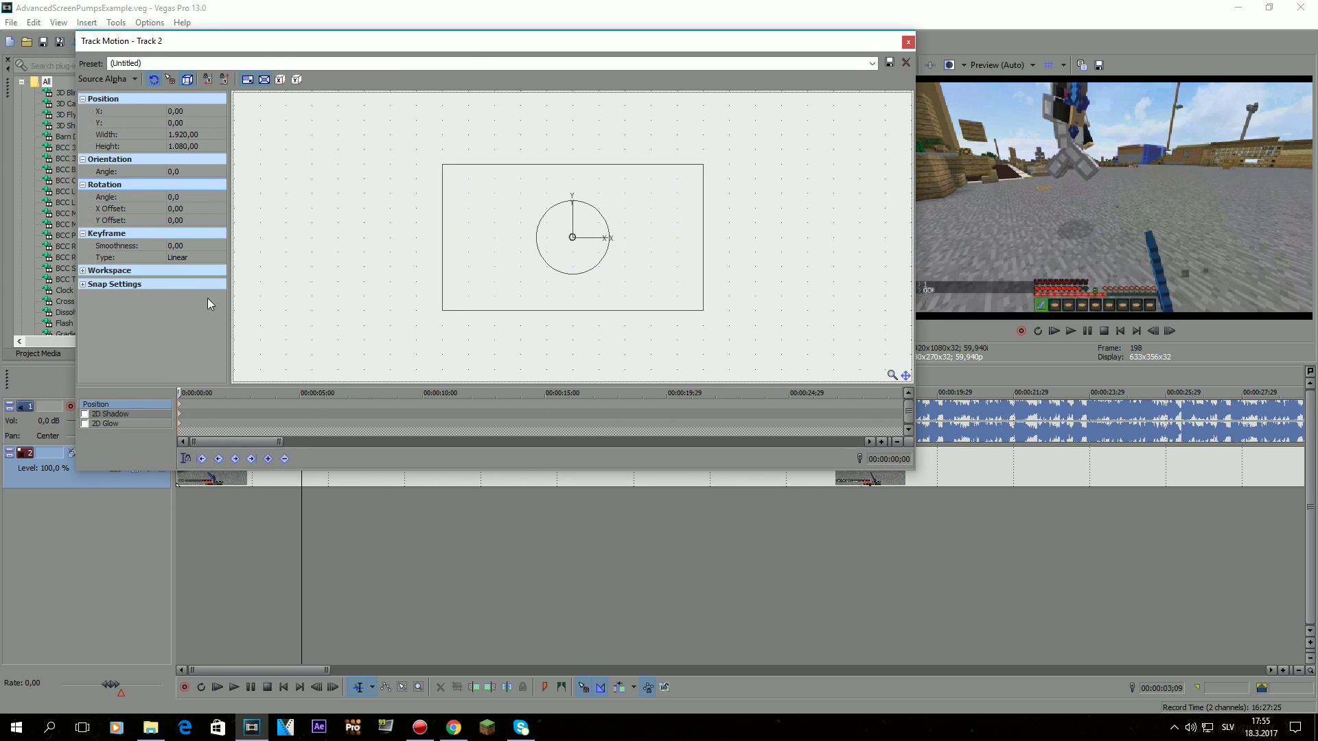
{"action": "left_click", "coordinate": [90, 405]}
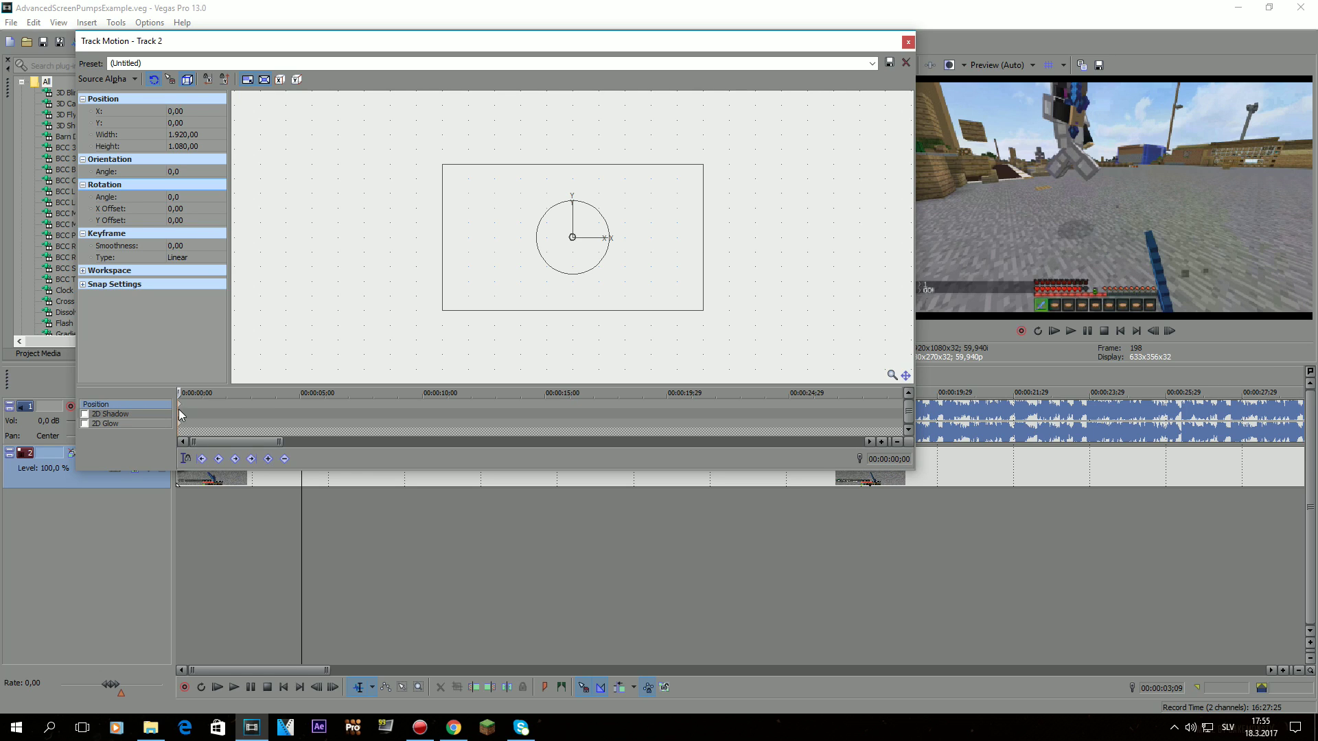
{"action": "double_click", "coordinate": [253, 408]}
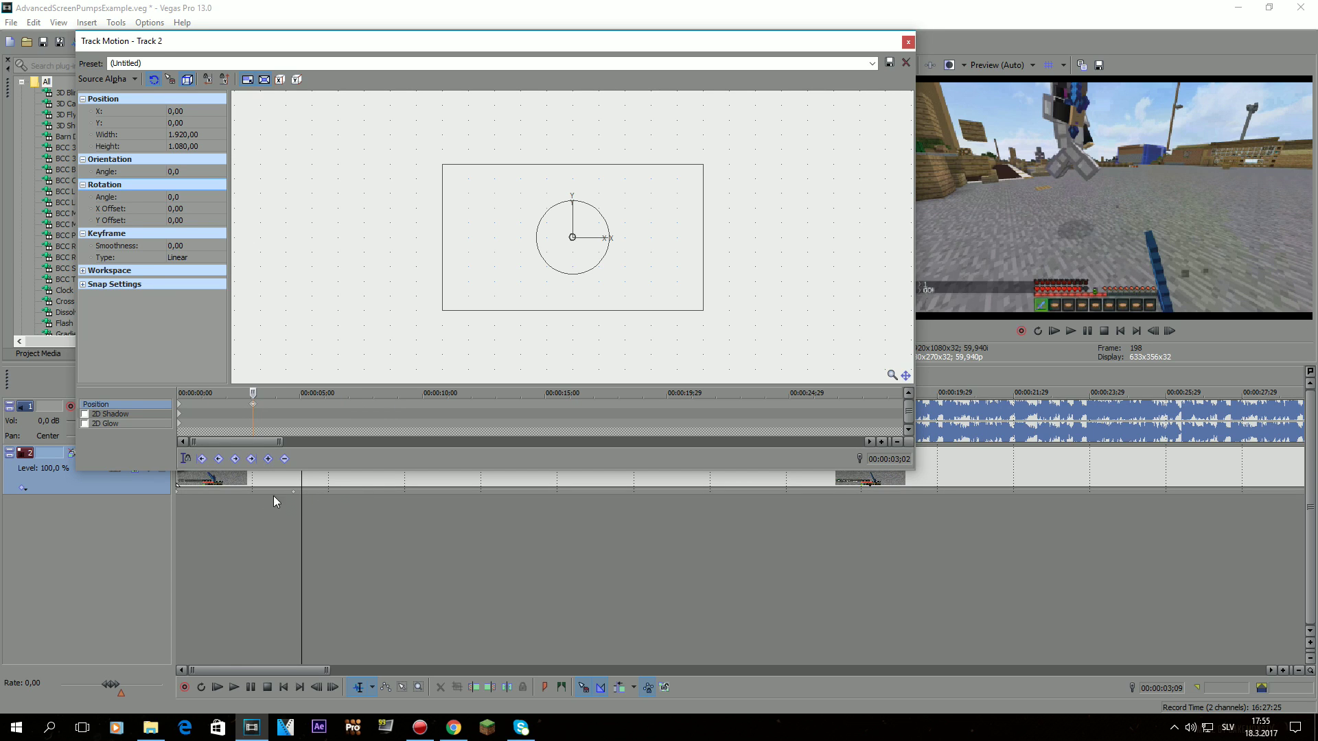
{"action": "left_click", "coordinate": [909, 42]}
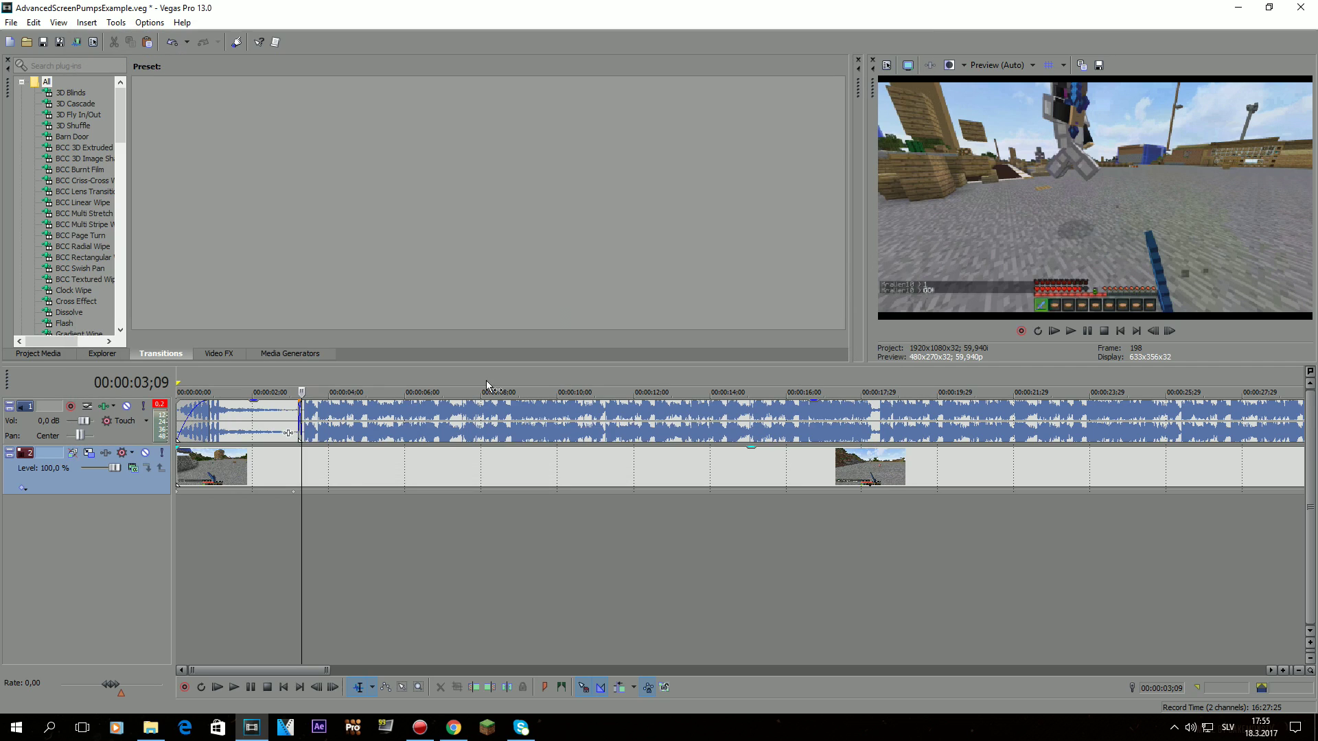
Step: Expand the video track's motion keyframe lane and add position keyframes at 00:00:08;26 and at about 11 seconds
{"action": "left_click", "coordinate": [305, 492]}
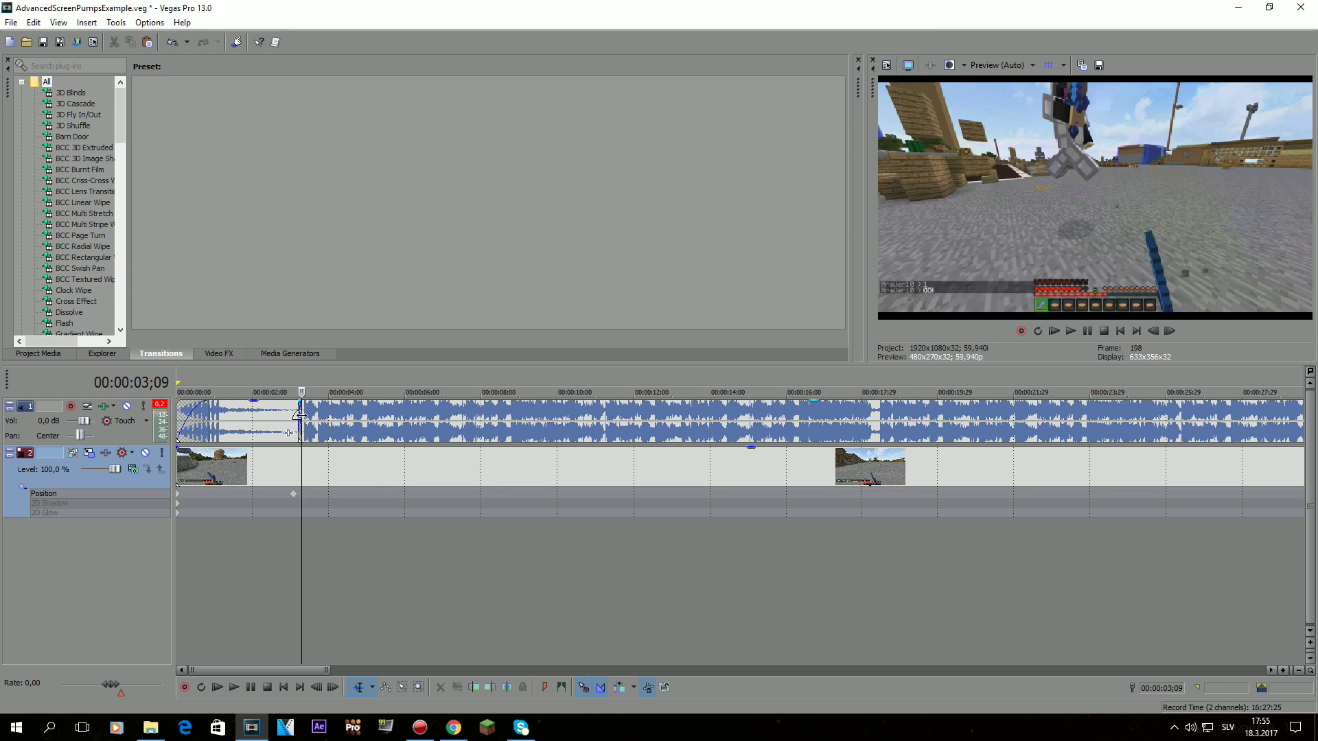
{"action": "left_click_drag", "start_coordinate": [303, 466], "coordinate": [250, 474]}
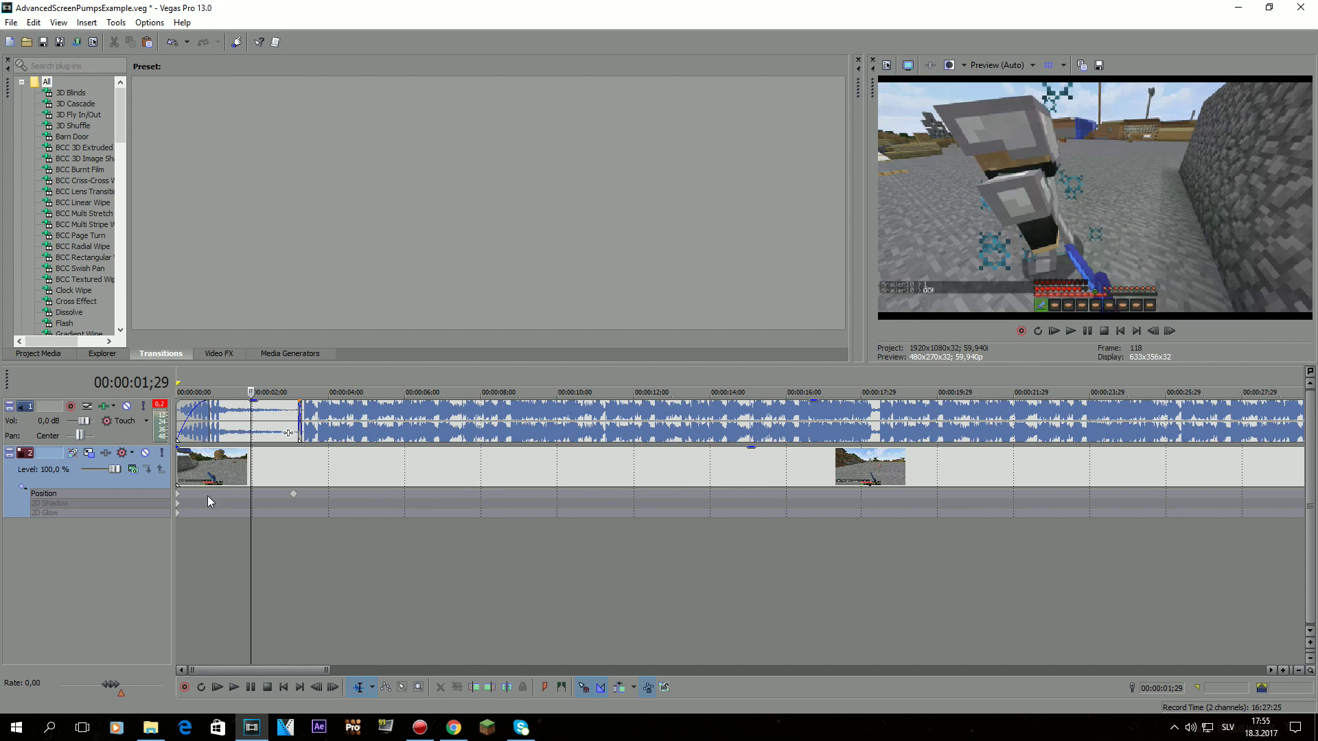
{"action": "left_click", "coordinate": [376, 492]}
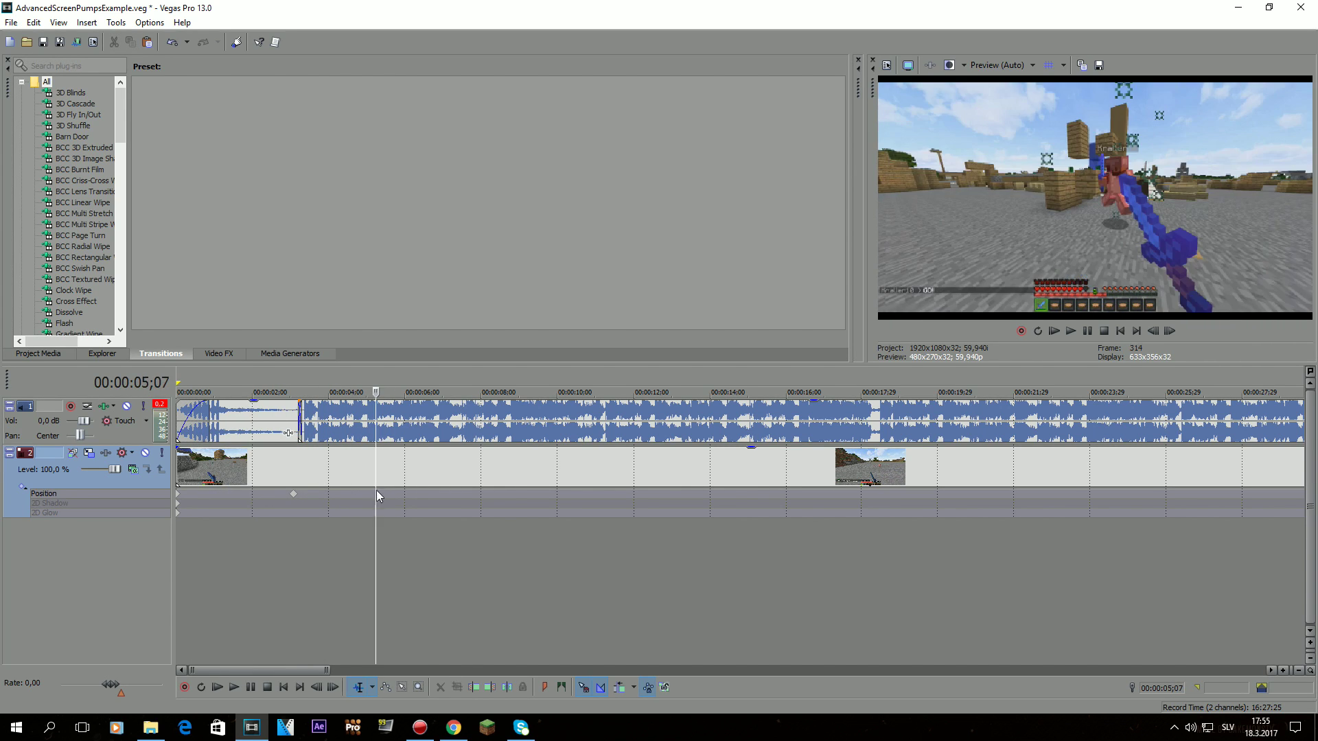
{"action": "double_click", "coordinate": [514, 492]}
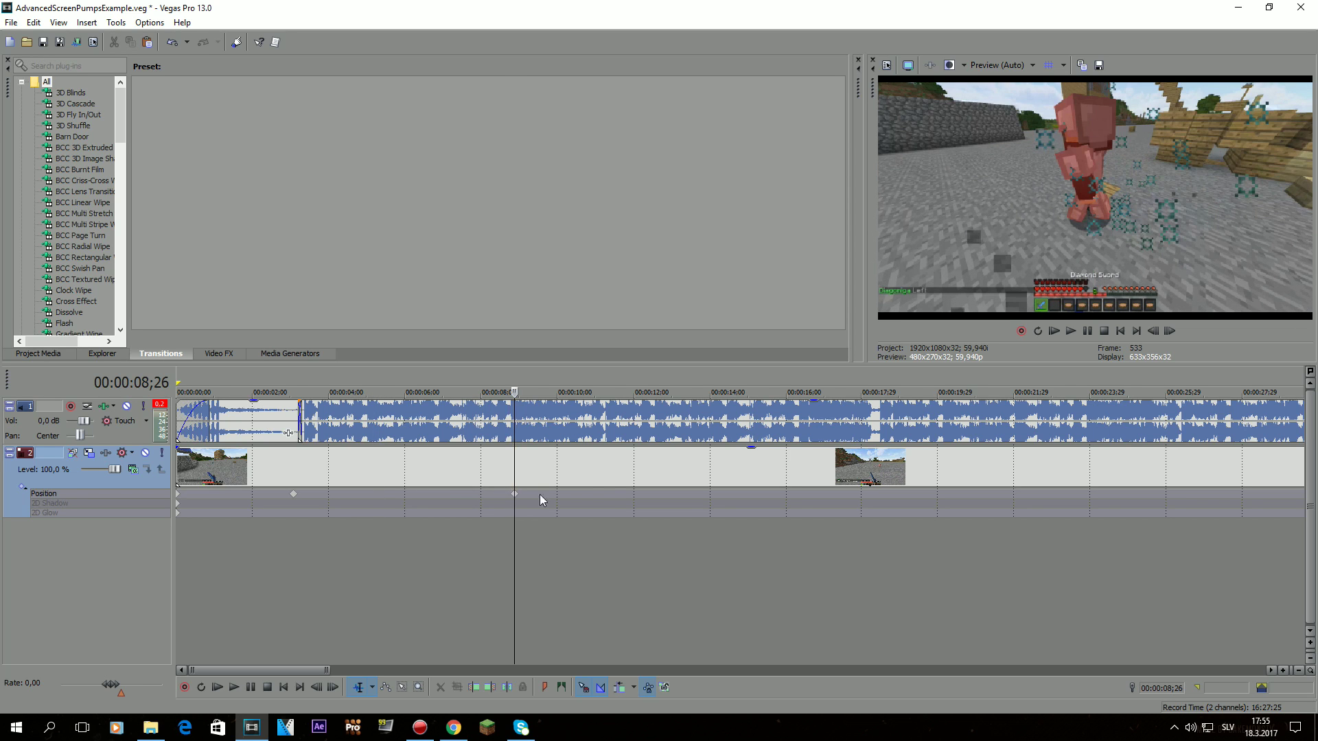
{"action": "double_click", "coordinate": [608, 492]}
Step: Delete the three added position keyframes from the video track's motion lane
{"action": "right_click", "coordinate": [608, 494]}
{"action": "left_click", "coordinate": [617, 503]}
{"action": "right_click", "coordinate": [514, 494]}
{"action": "left_click", "coordinate": [542, 506]}
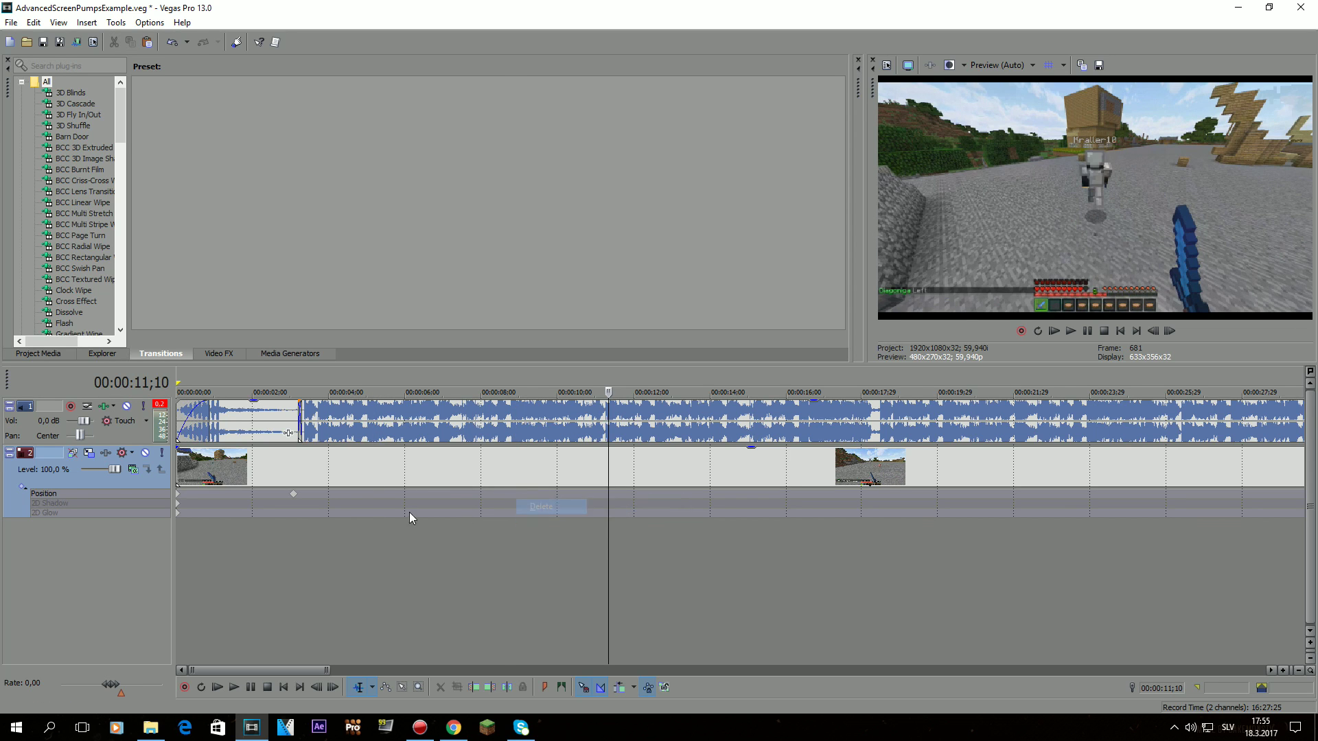
{"action": "left_click", "coordinate": [345, 499]}
{"action": "right_click", "coordinate": [295, 498]}
{"action": "left_click", "coordinate": [306, 506]}
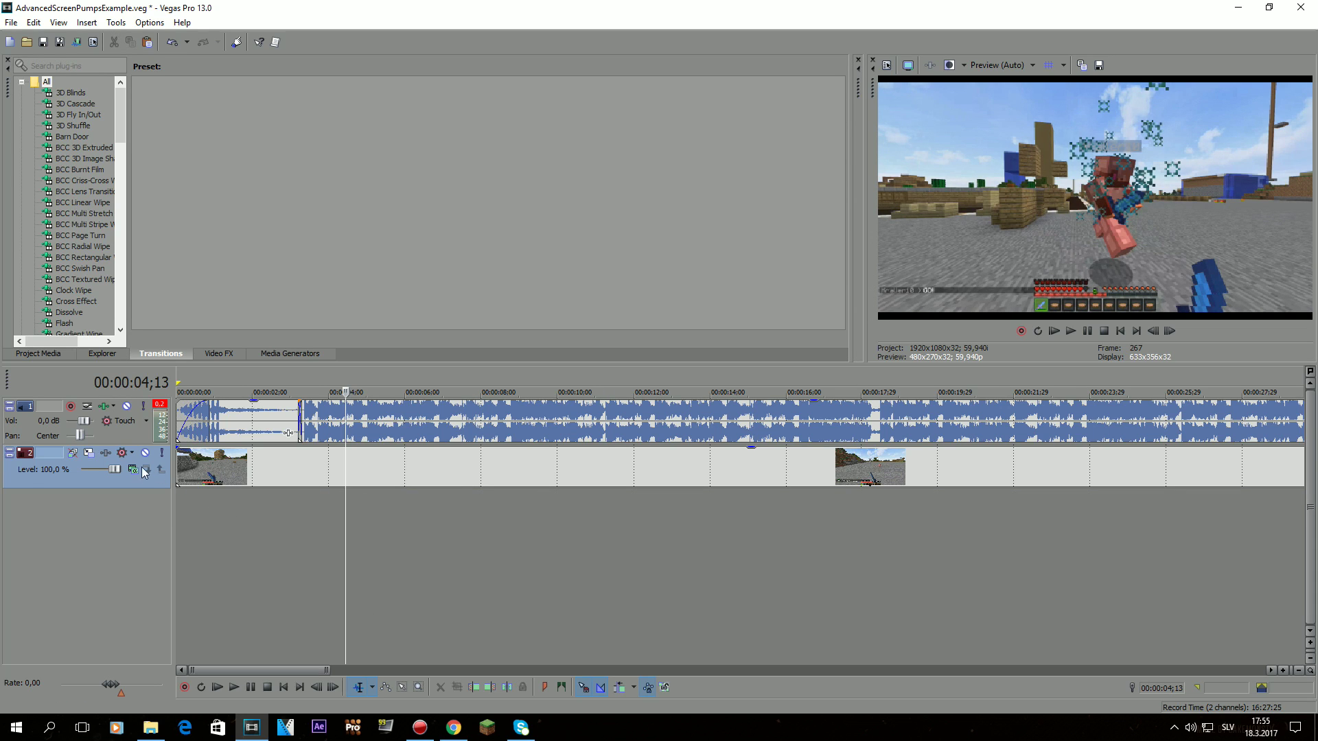
Step: Use Track Motion to add a position keyframe at 00:00:07;24 on the video track, then place one at 00:00:07;09
{"action": "left_click", "coordinate": [88, 453]}
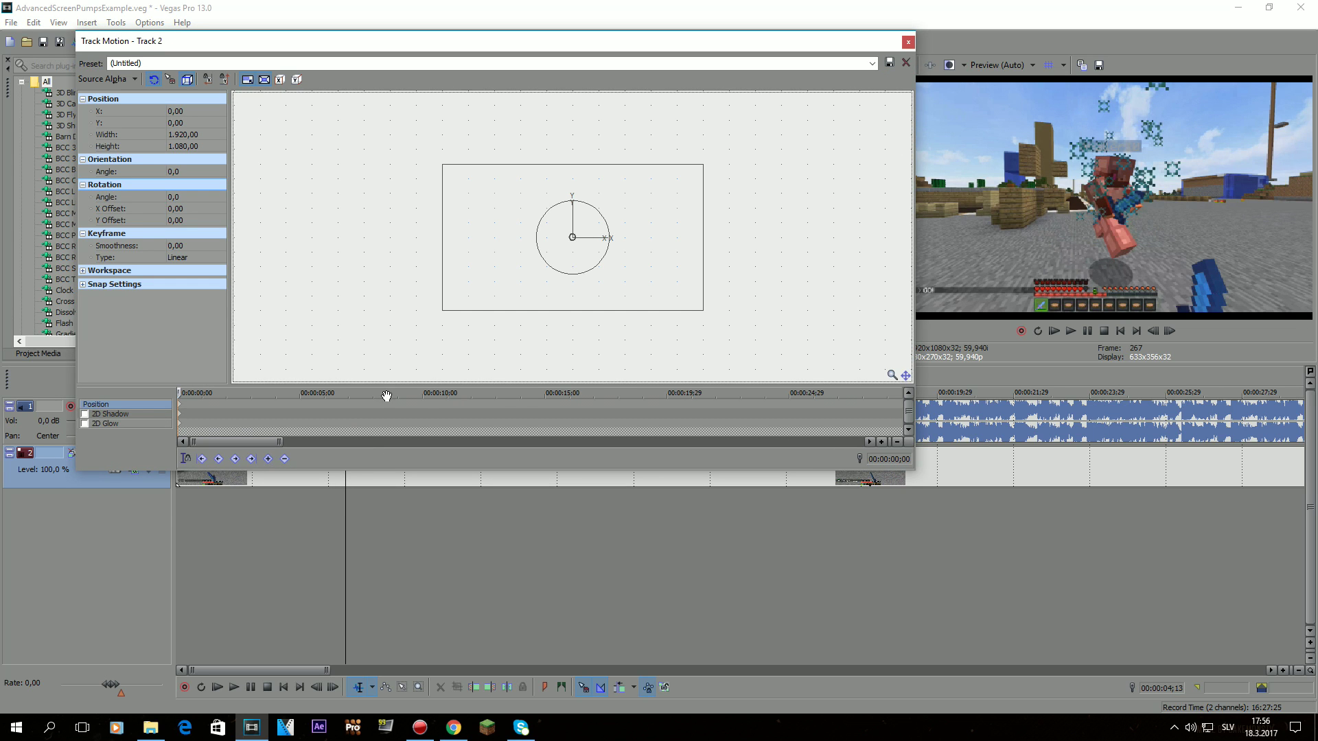
{"action": "double_click", "coordinate": [368, 406]}
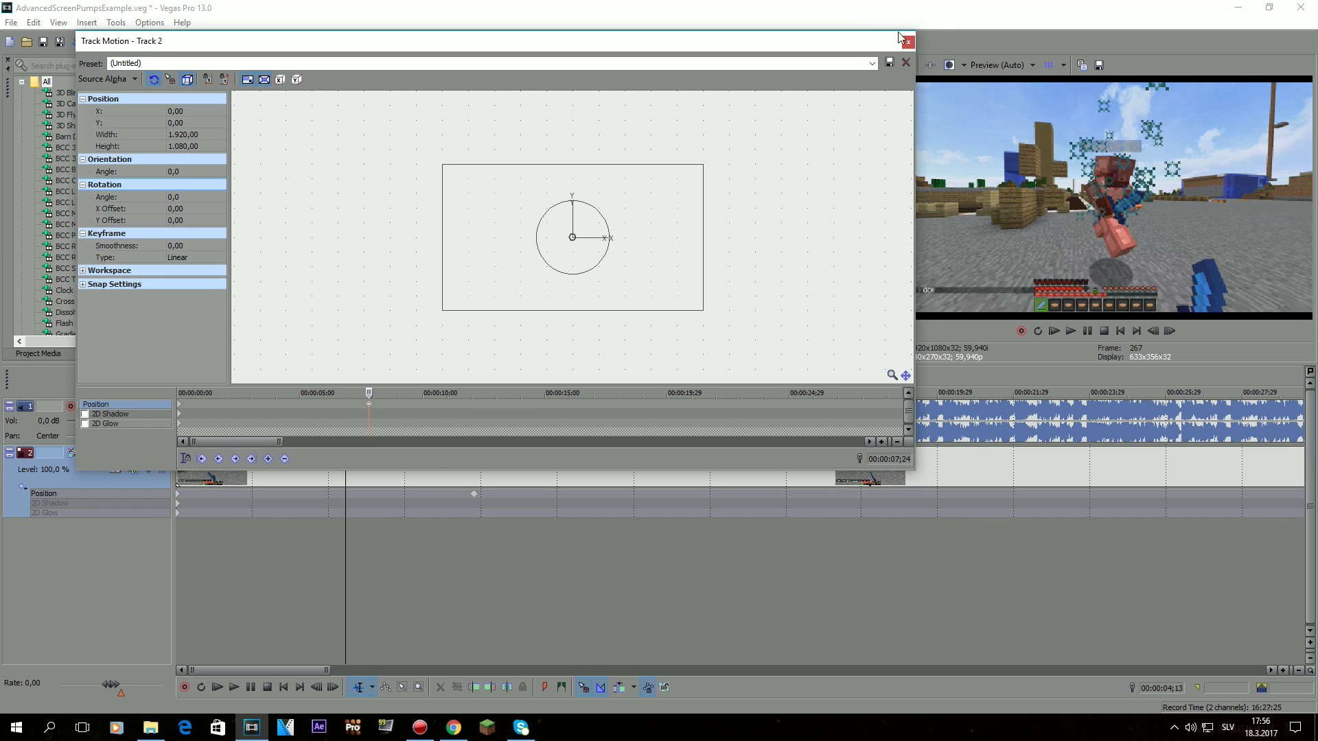
{"action": "left_click", "coordinate": [907, 41]}
{"action": "left_click", "coordinate": [474, 495]}
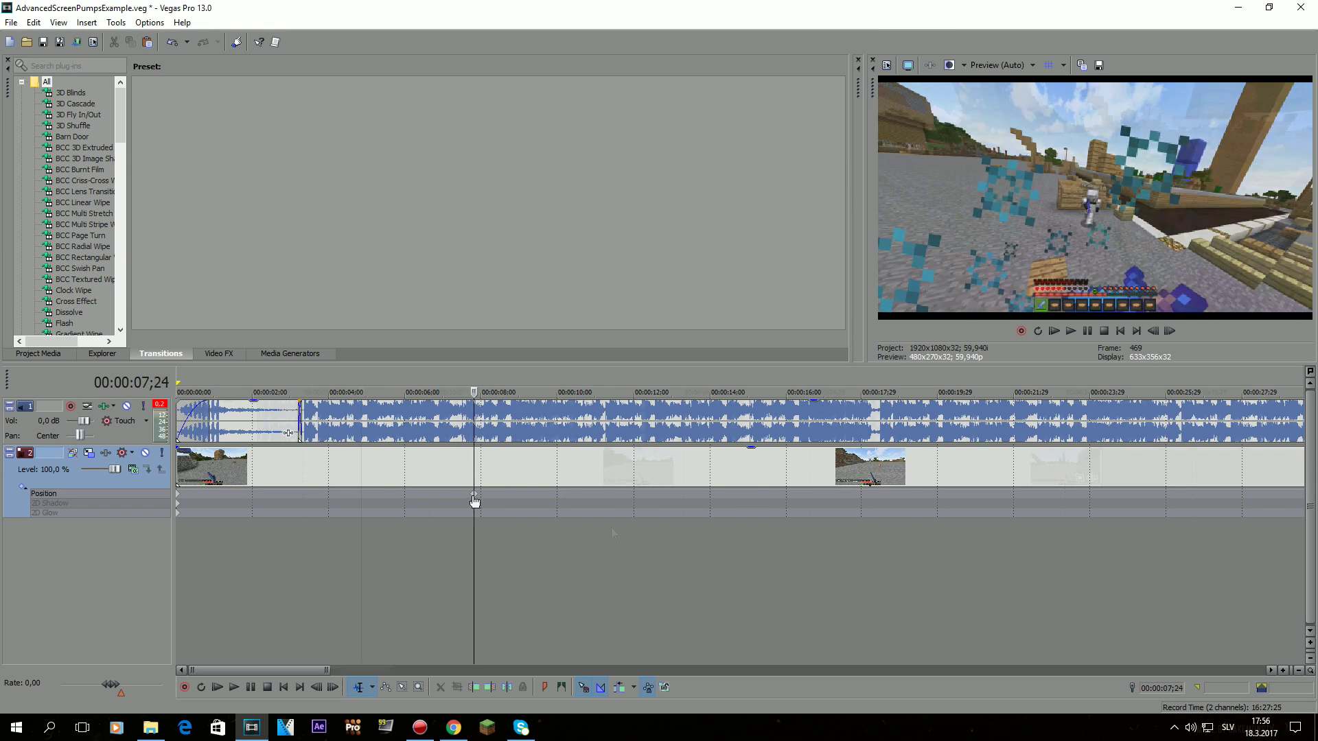
{"action": "scroll", "coordinate": [611, 528], "scroll_direction": "up", "scroll_amount": 2}
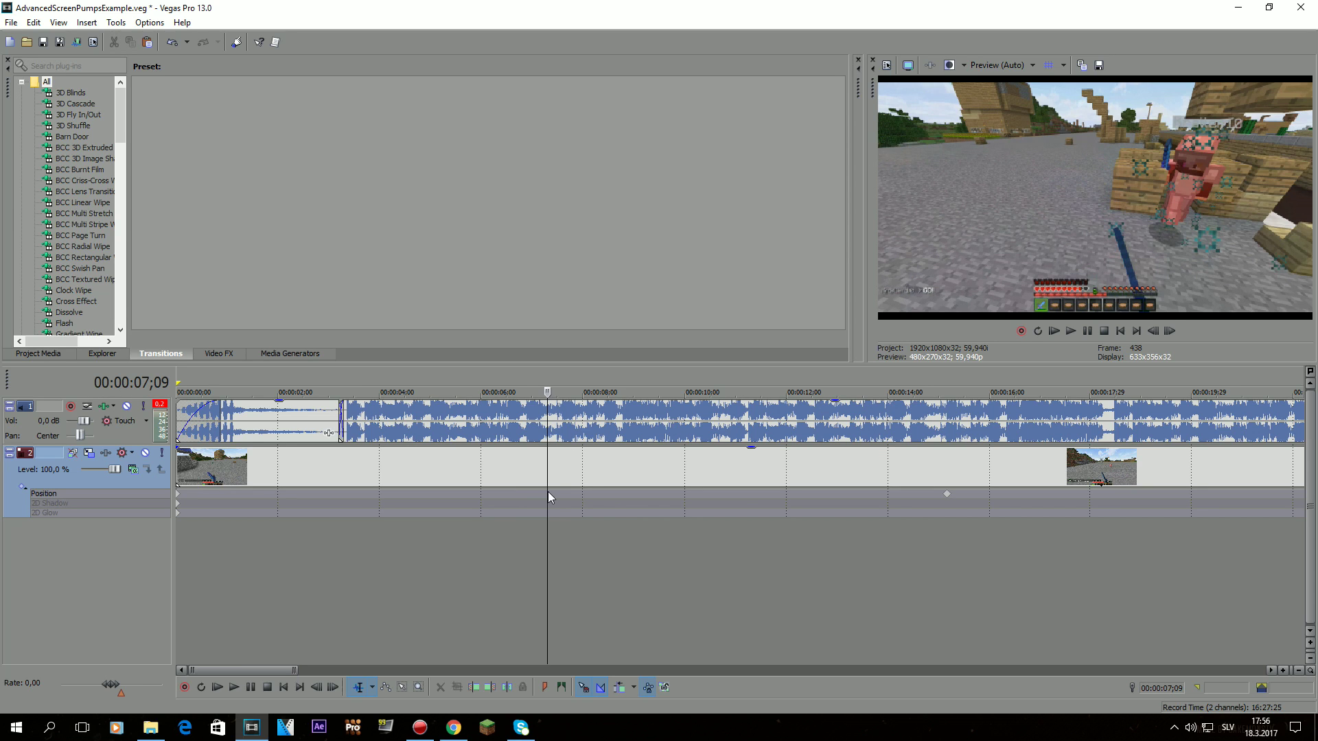
{"action": "scroll", "coordinate": [550, 498], "scroll_direction": "up", "scroll_amount": 3}
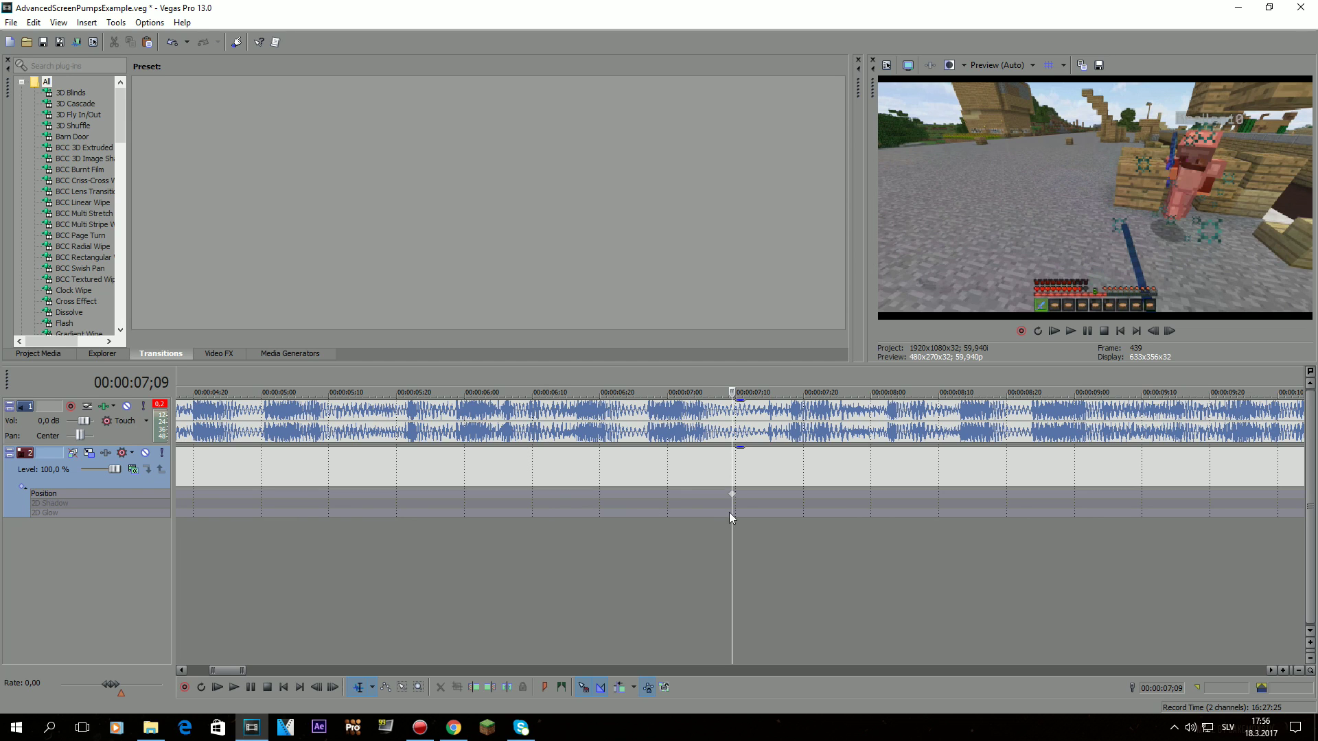
Step: Open the position keyframe at 00:00:07;09 and enlarge the motion frame to about 3,458 by 1,945
{"action": "double_click", "coordinate": [733, 496]}
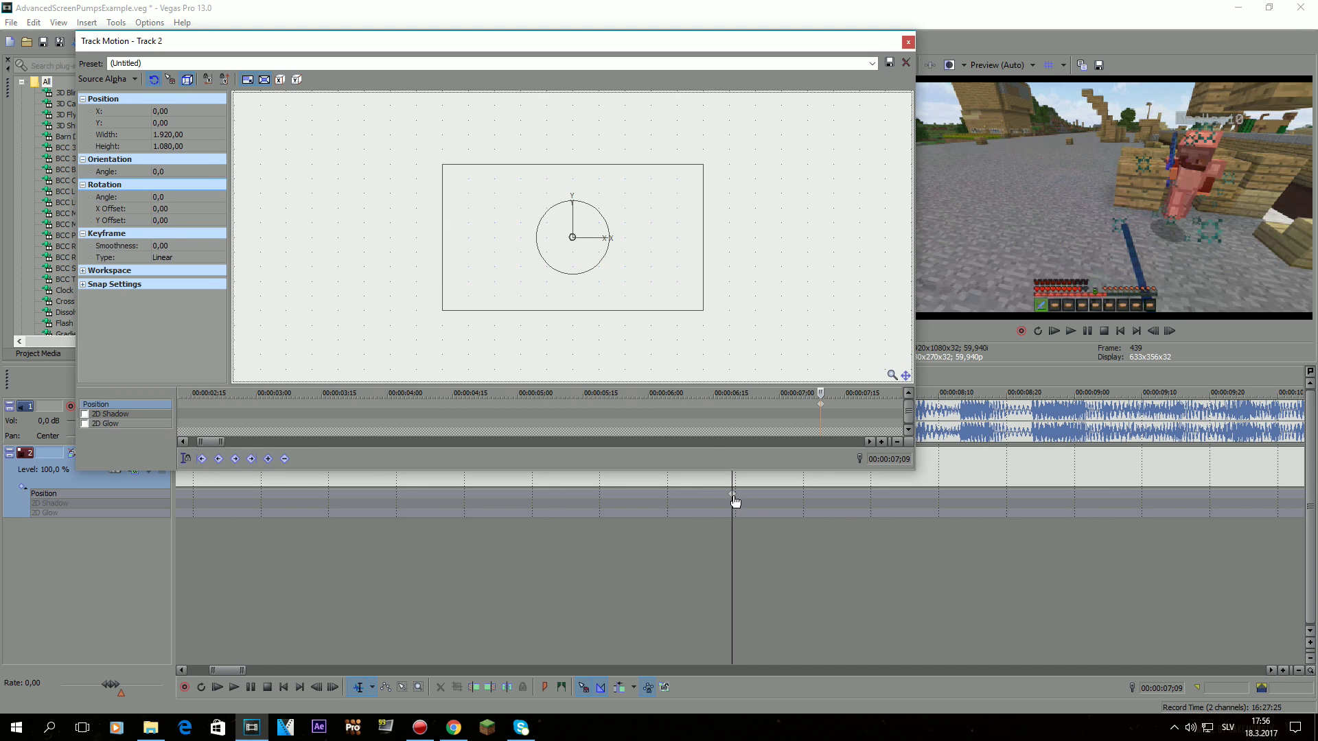
{"action": "left_click_drag", "start_coordinate": [803, 53], "coordinate": [703, 33]}
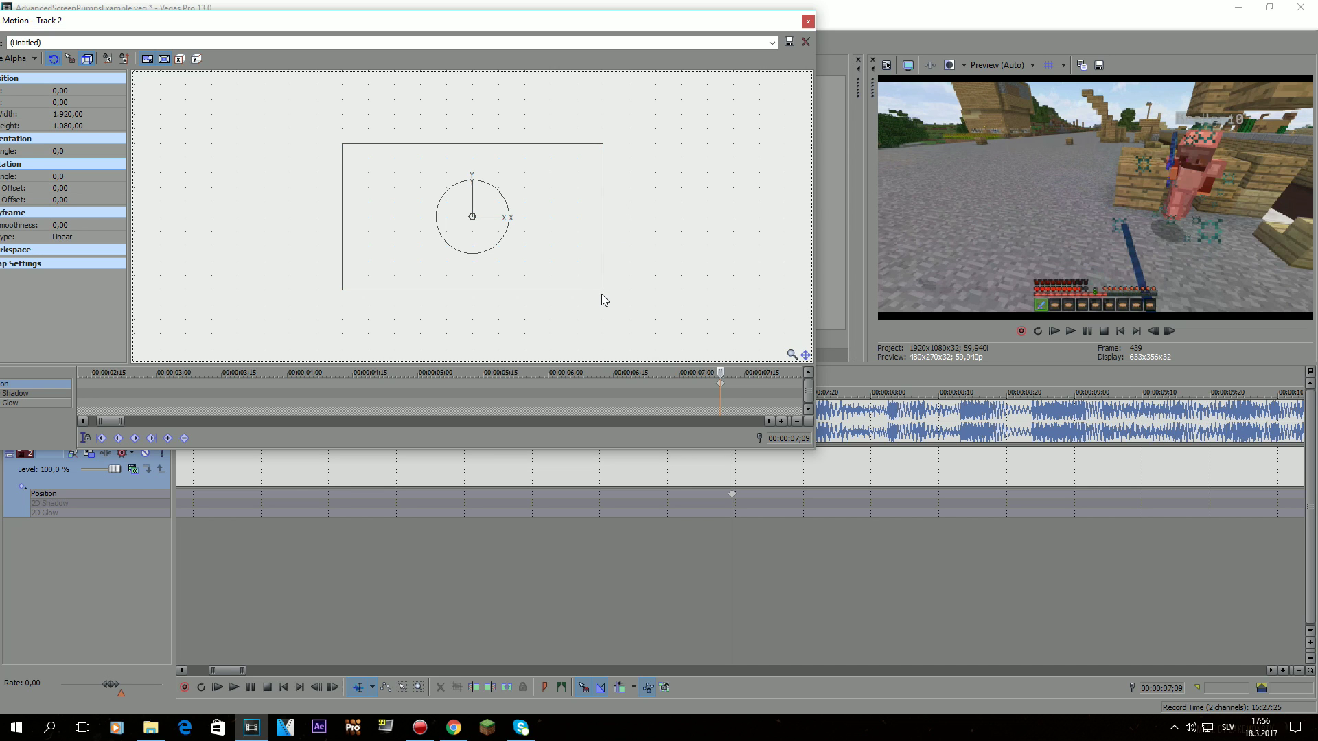
{"action": "left_click_drag", "start_coordinate": [601, 289], "coordinate": [675, 394]}
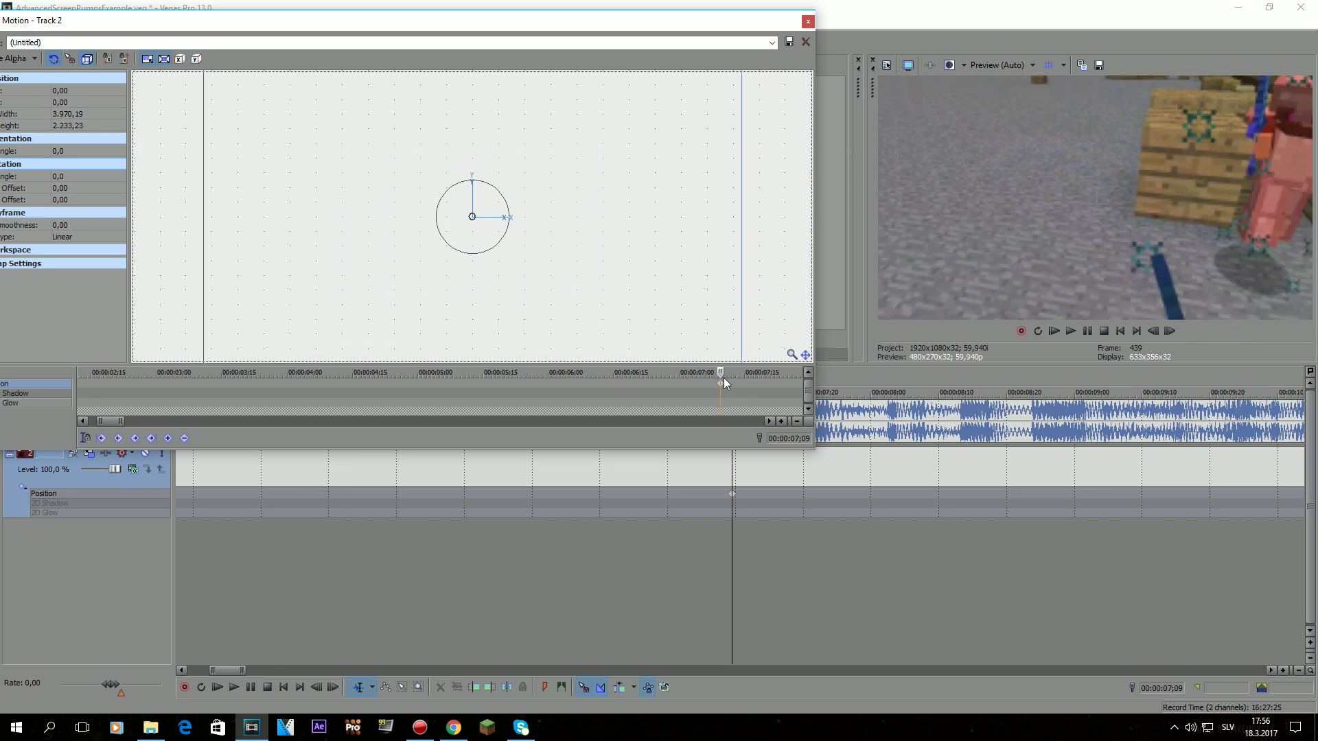
Step: Add a position keyframe at 00:00:08;16, shrink its motion frame to about 684 by 385, and close Track Motion
{"action": "scroll", "coordinate": [778, 496], "scroll_direction": "down", "scroll_amount": 5}
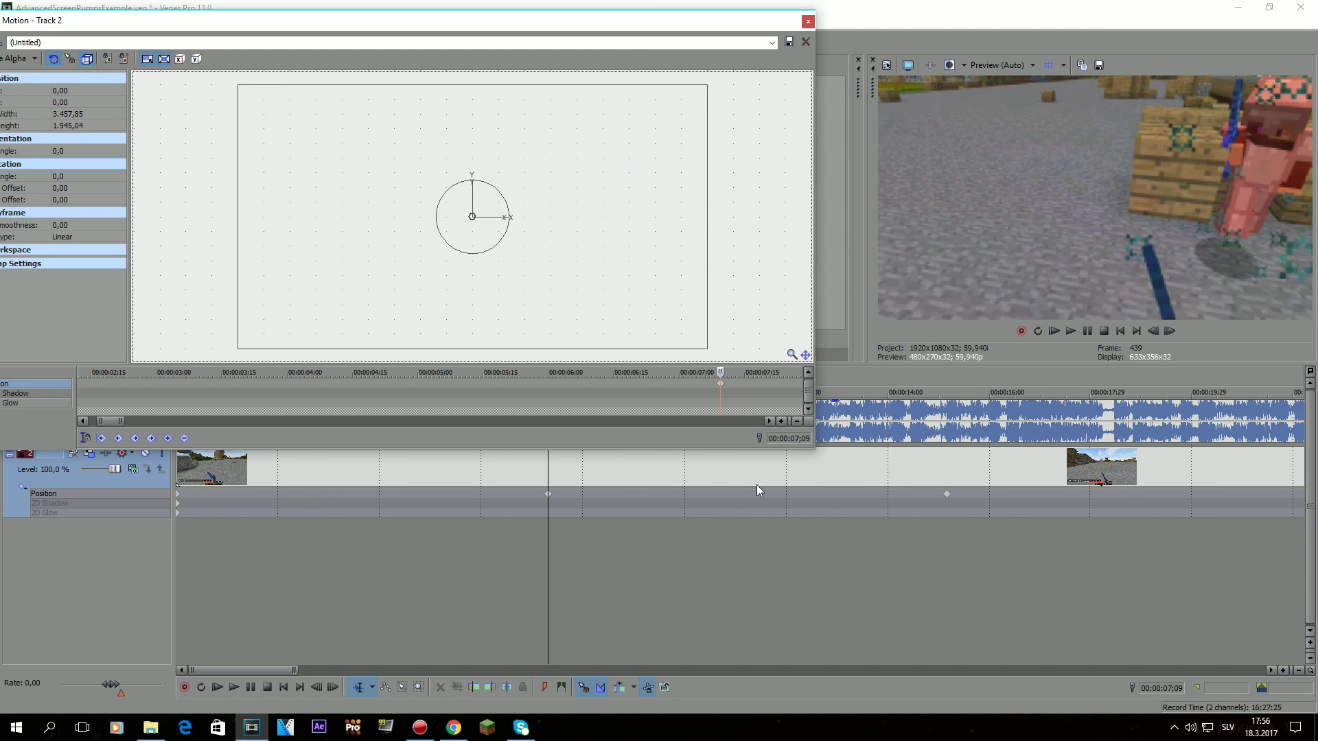
{"action": "left_click", "coordinate": [609, 494]}
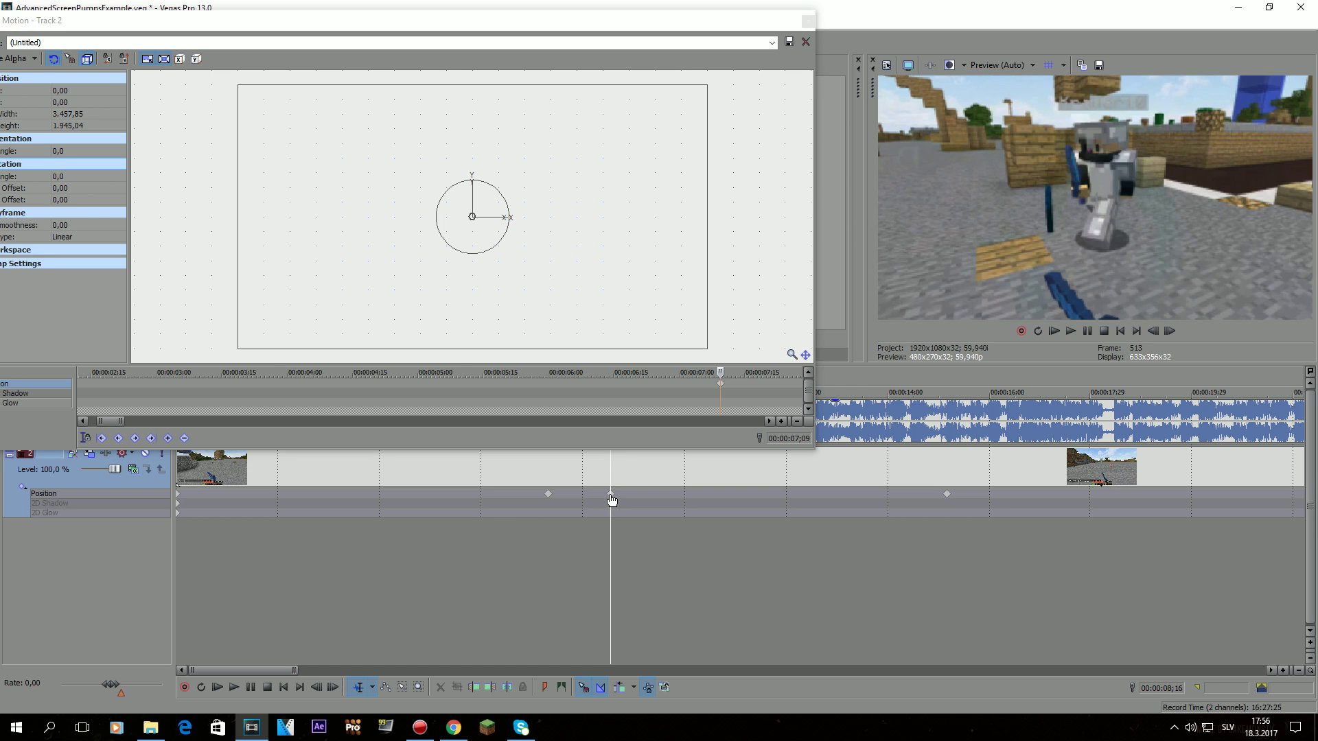
{"action": "double_click", "coordinate": [611, 495]}
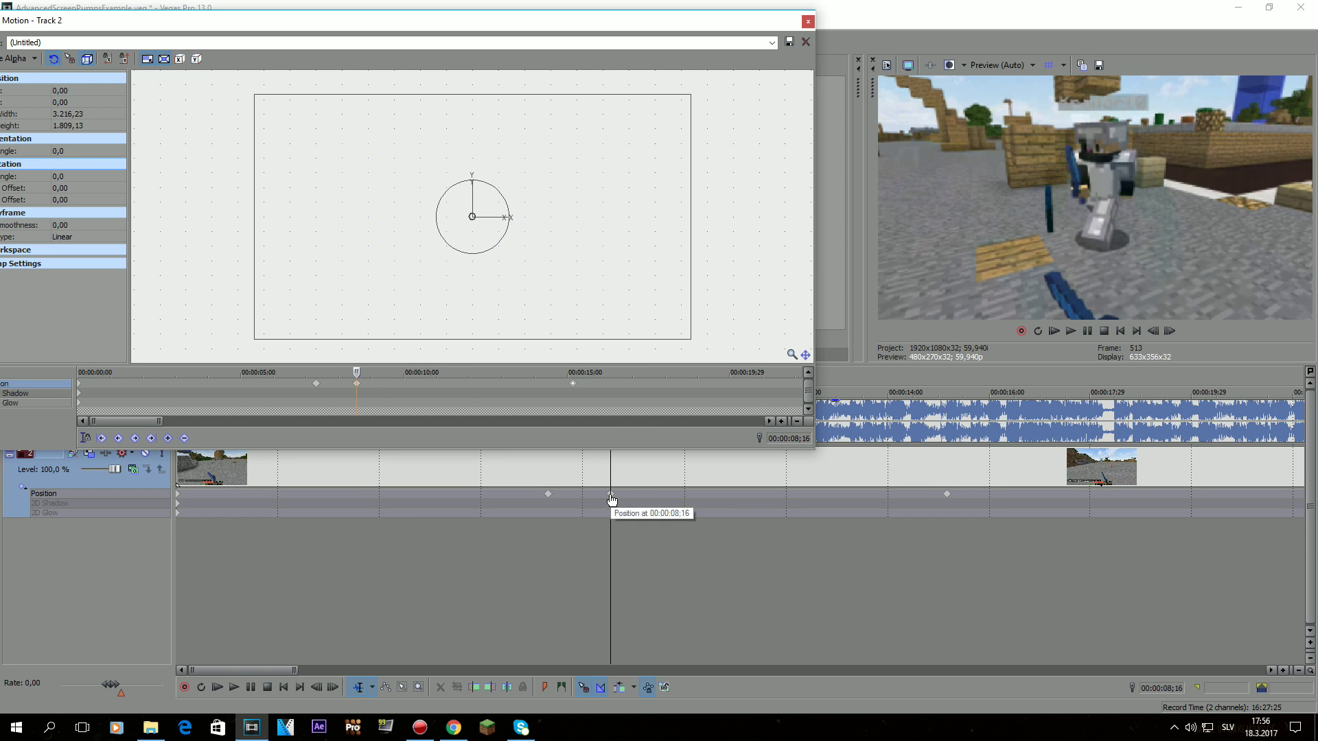
{"action": "left_click_drag", "start_coordinate": [690, 347], "coordinate": [525, 223]}
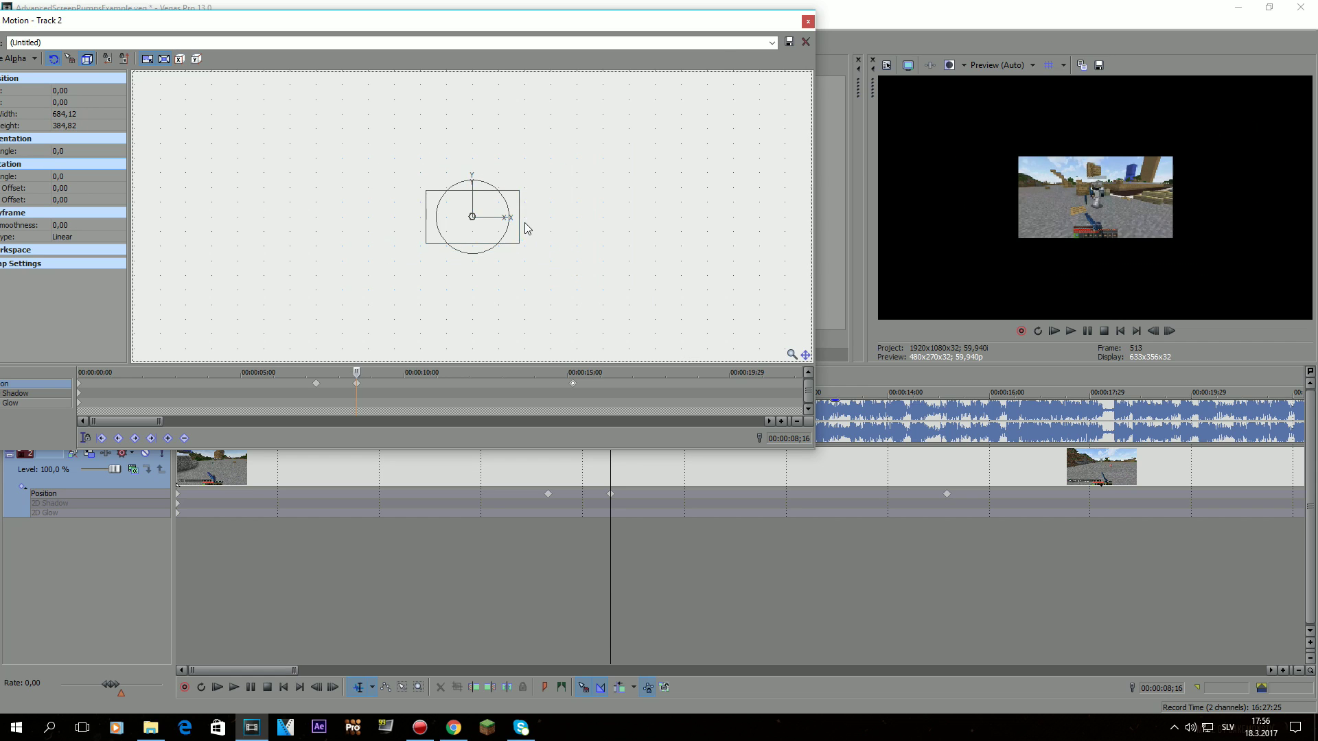
{"action": "left_click", "coordinate": [808, 22]}
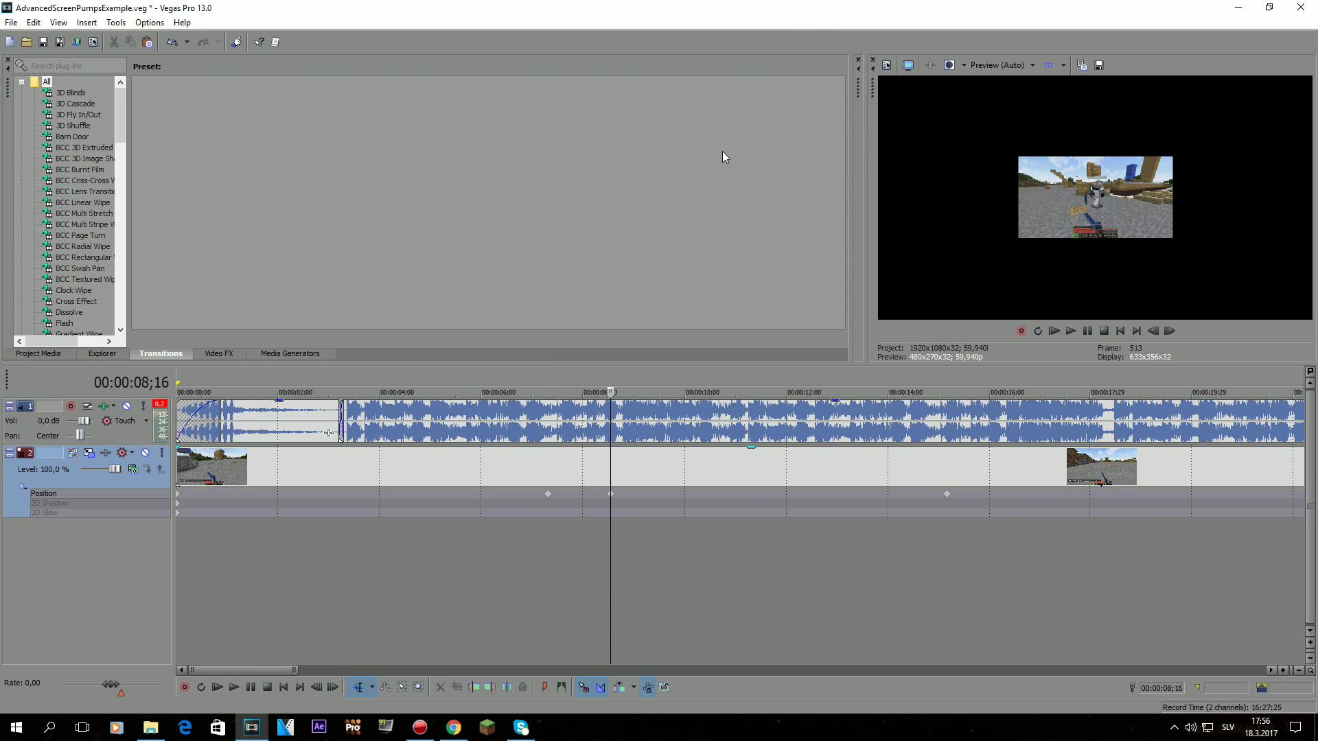
Step: Select the time range from 00:00:07;09 to 00:00:08;18 around the two keyframes and play back the zoom-out
{"action": "left_click", "coordinate": [549, 538]}
{"action": "scroll", "coordinate": [549, 539], "scroll_direction": "up", "scroll_amount": 4}
{"action": "left_click_drag", "start_coordinate": [732, 477], "coordinate": [970, 454]}
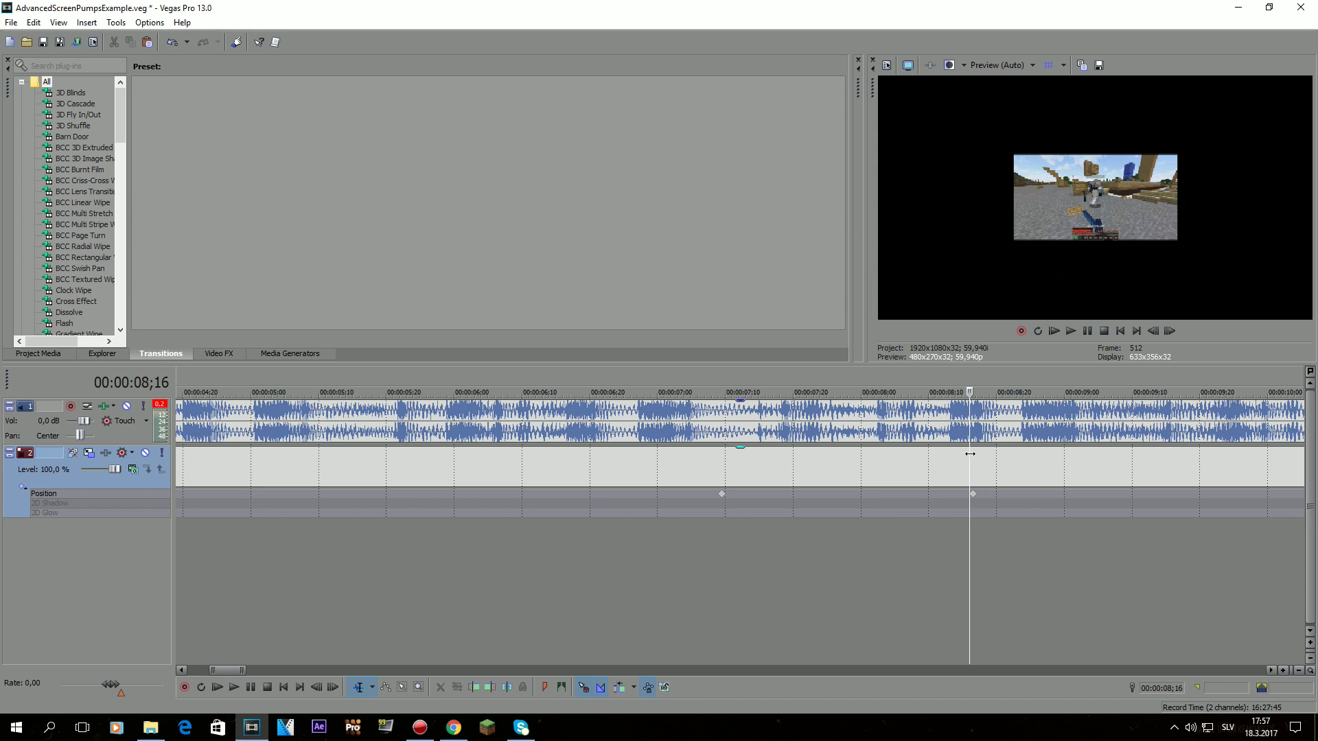
{"action": "left_click_drag", "start_coordinate": [718, 529], "coordinate": [984, 533]}
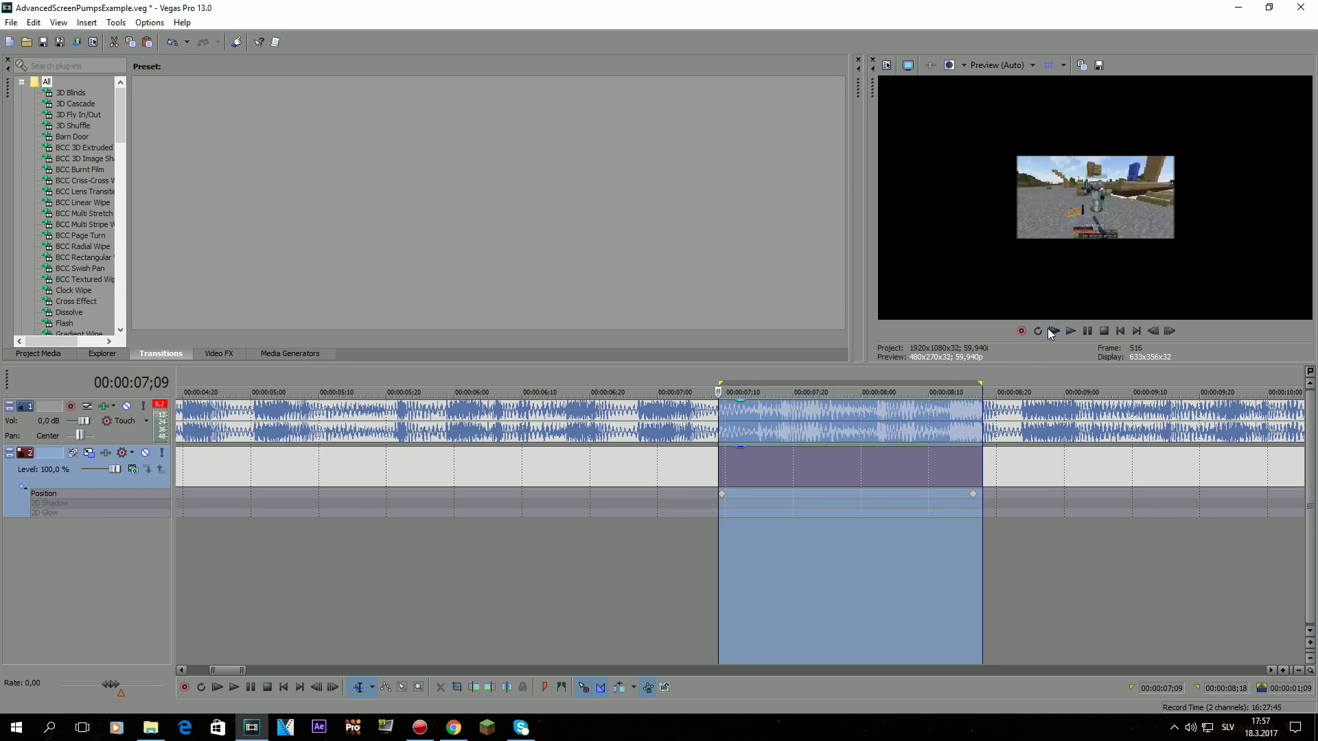
{"action": "left_click", "coordinate": [1070, 331]}
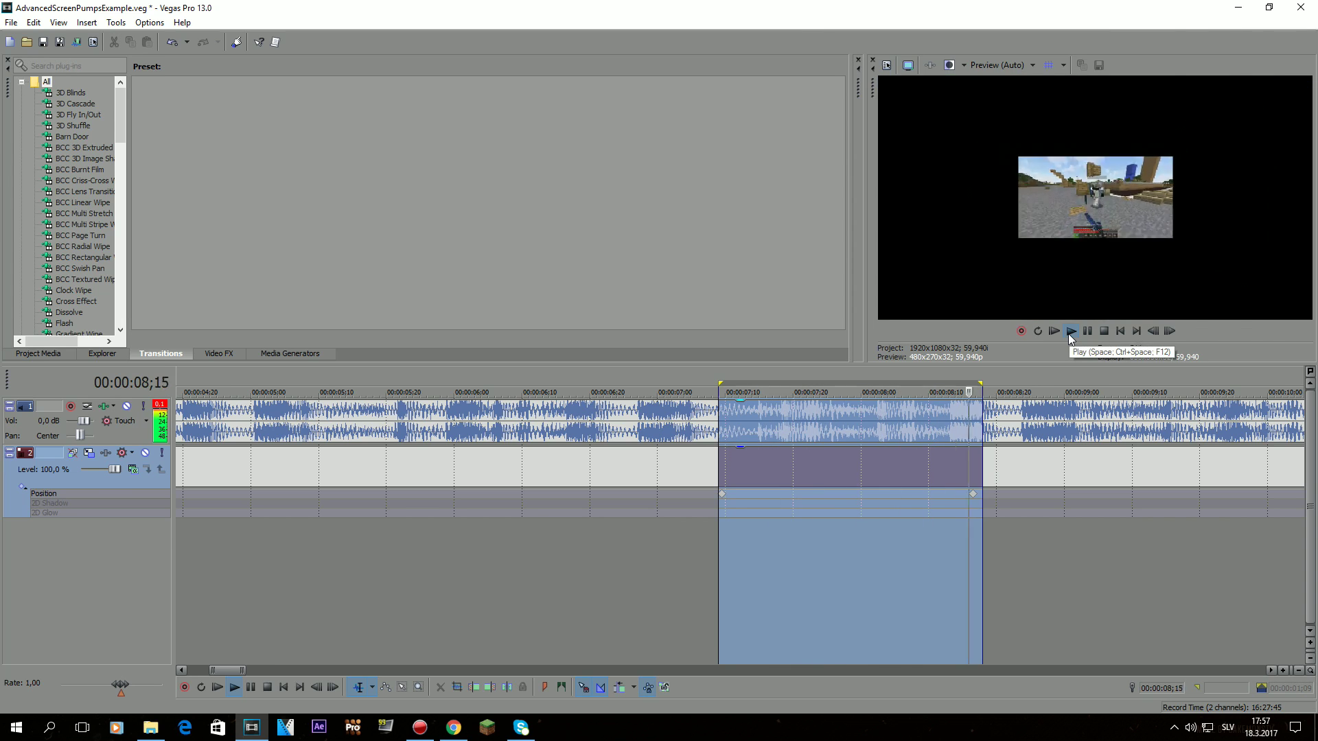
{"action": "left_click", "coordinate": [1093, 332]}
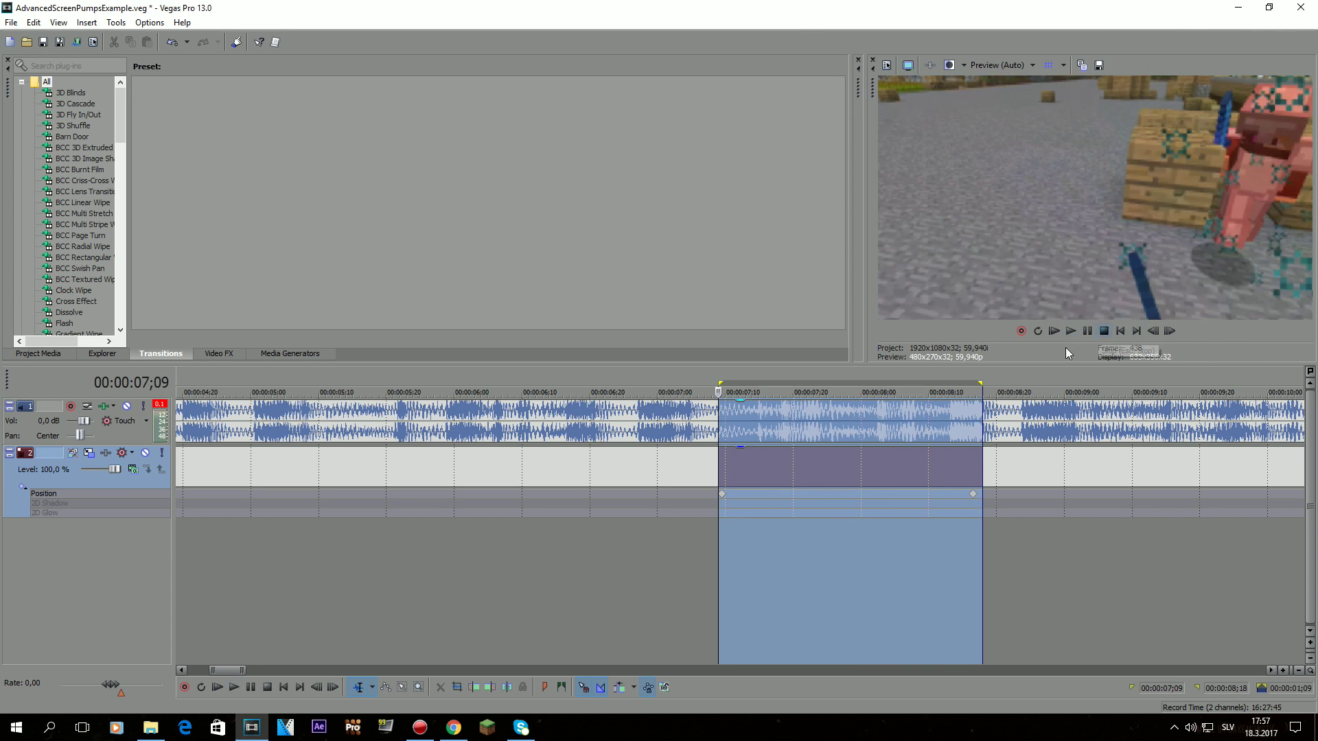
Step: Undo the motion frame resizes and the addition of the keyframe at 00:00:08;16
{"action": "scroll", "coordinate": [847, 515], "scroll_direction": "down", "scroll_amount": 5}
{"action": "key", "text": "ctrl+z"}
{"action": "key", "text": "ctrl+z"}
{"action": "key", "text": "ctrl+z"}
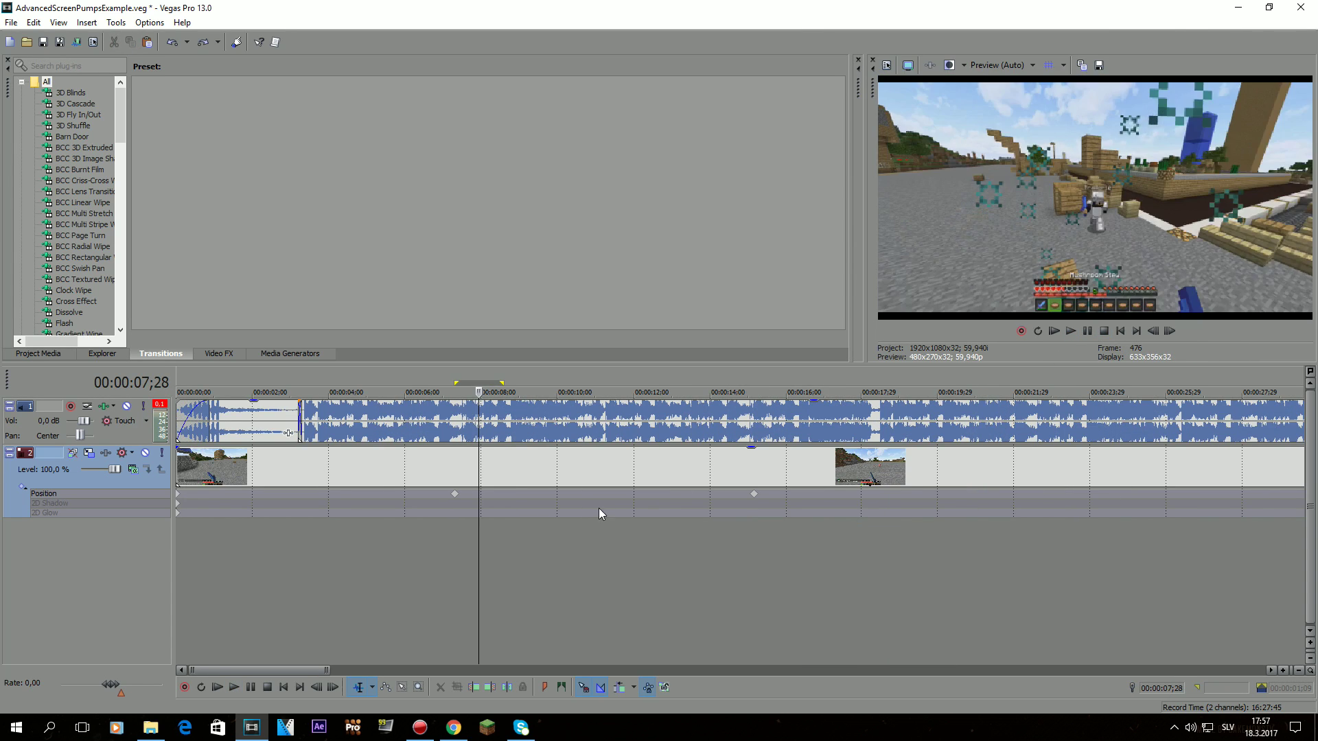
Step: Place the playhead at 00:00:03;10, where the louder music begins, and play the footage from there to hear the beats
{"action": "left_click", "coordinate": [309, 522]}
{"action": "scroll", "coordinate": [350, 479], "scroll_direction": "up", "scroll_amount": 3}
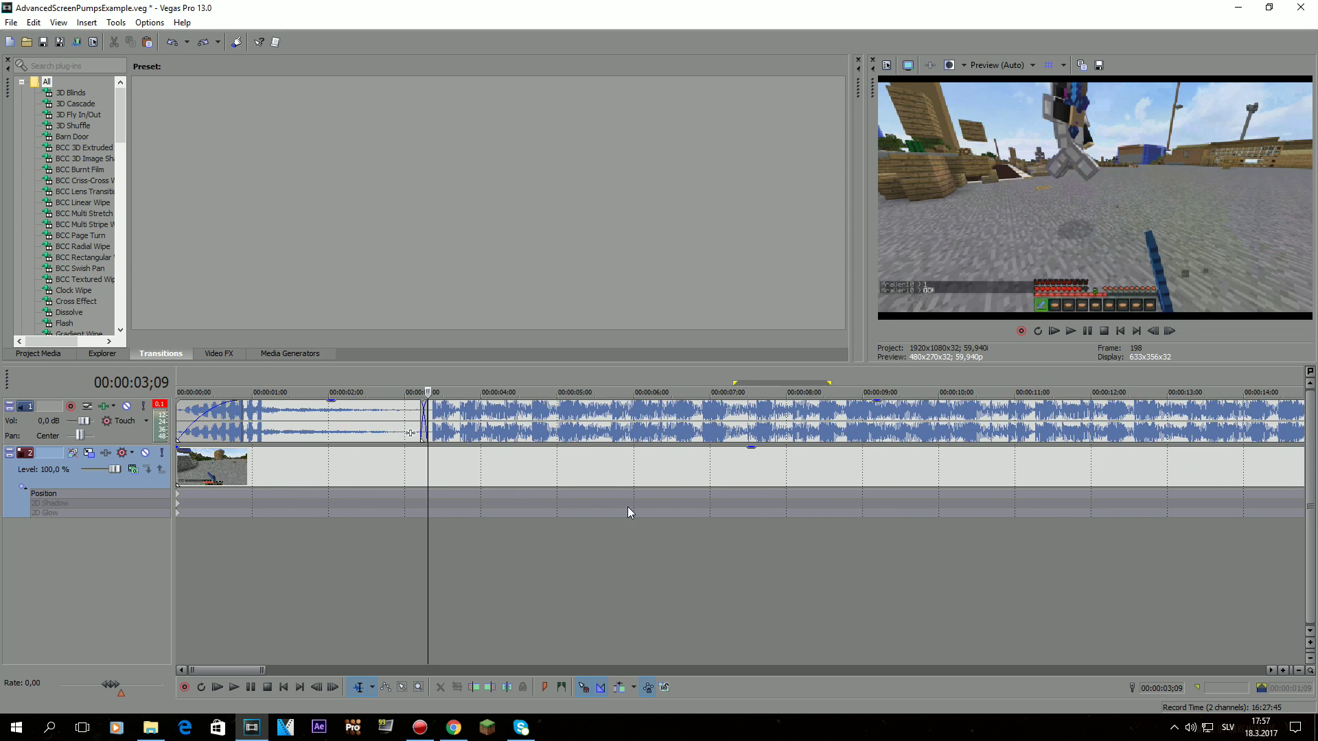
{"action": "scroll", "coordinate": [611, 504], "scroll_direction": "up", "scroll_amount": 3}
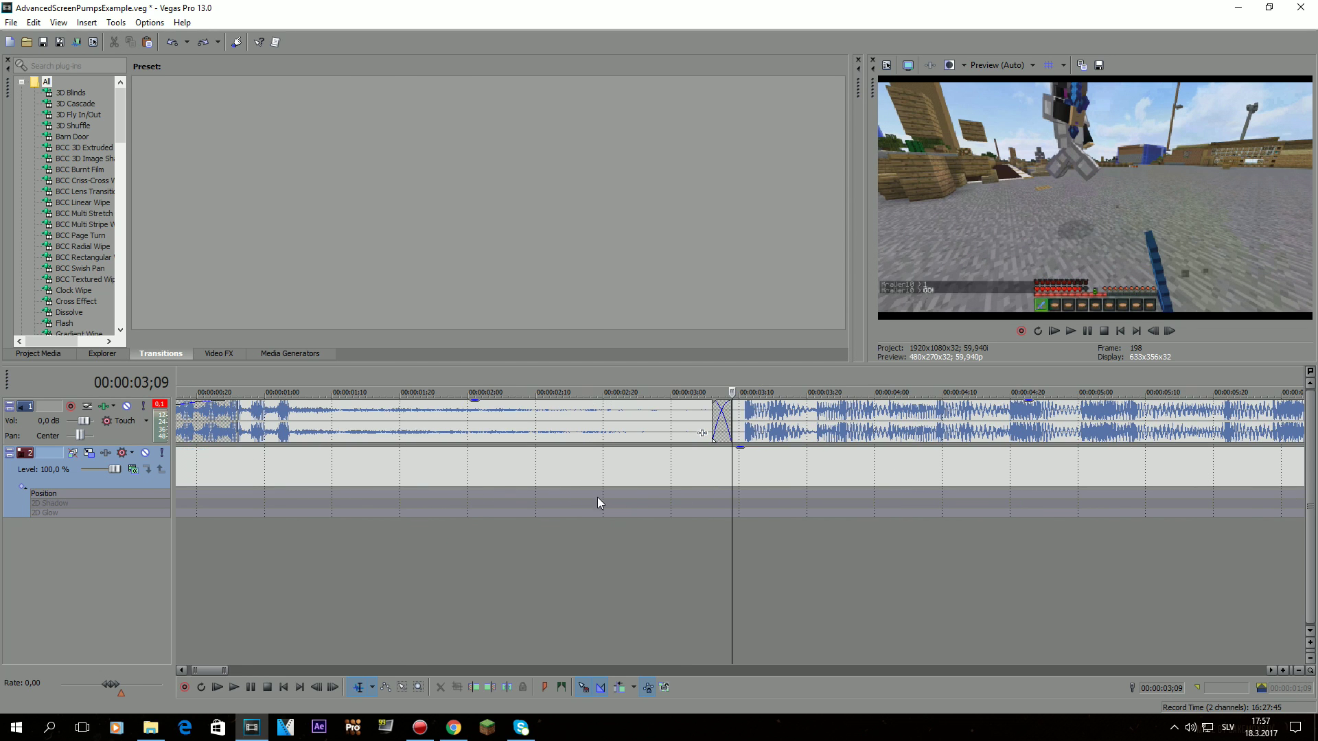
{"action": "left_click", "coordinate": [742, 512]}
{"action": "scroll", "coordinate": [737, 514], "scroll_direction": "up", "scroll_amount": 2}
{"action": "scroll", "coordinate": [738, 514], "scroll_direction": "down", "scroll_amount": 5}
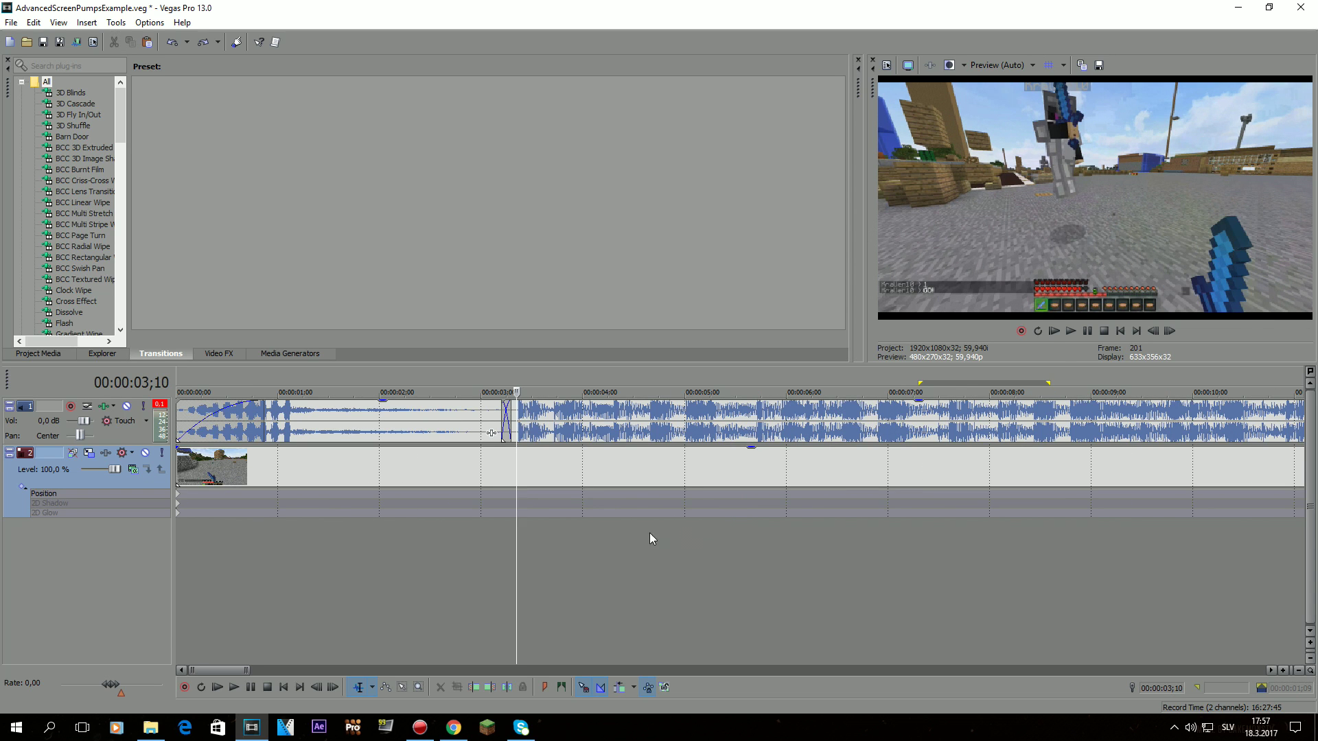
{"action": "left_click", "coordinate": [1071, 331]}
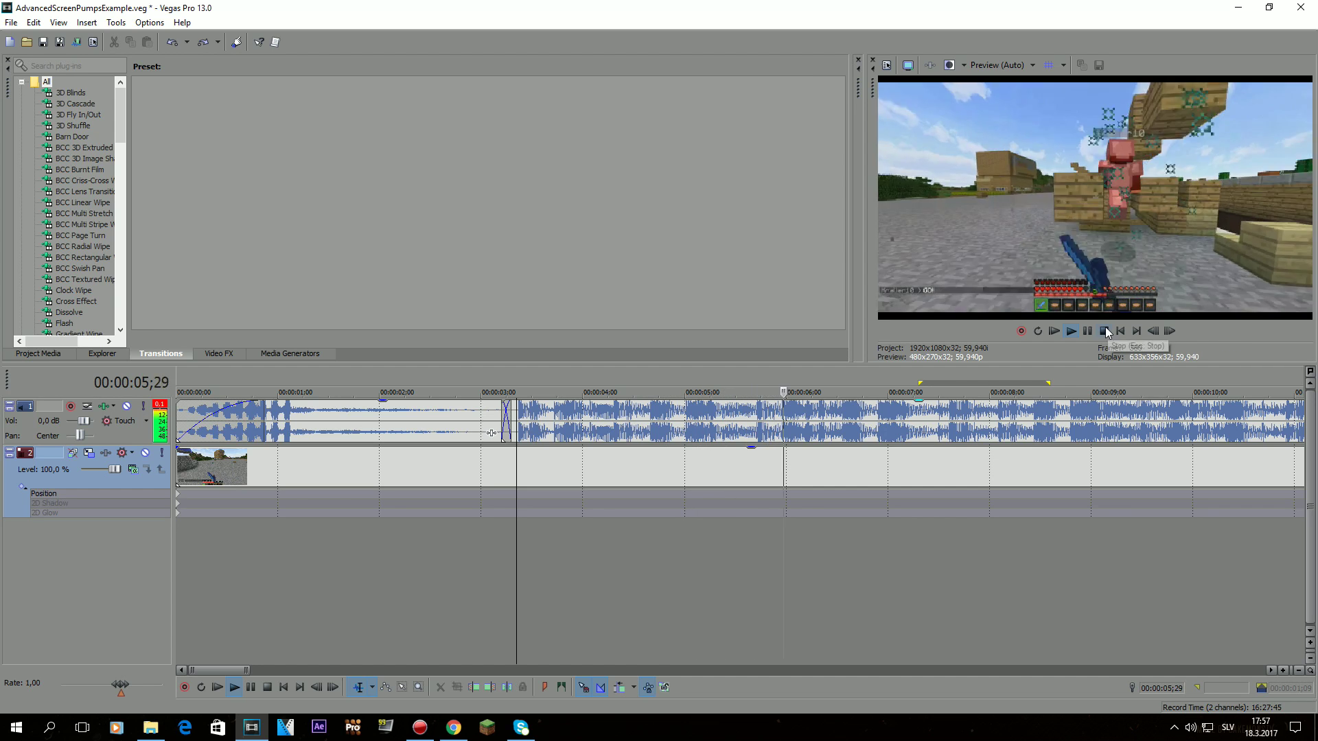
Step: Stop playback and place markers on the first three beats, at 00:00:03;11, 00:00:03;21 and 00:00:04;09
{"action": "left_click", "coordinate": [1104, 330]}
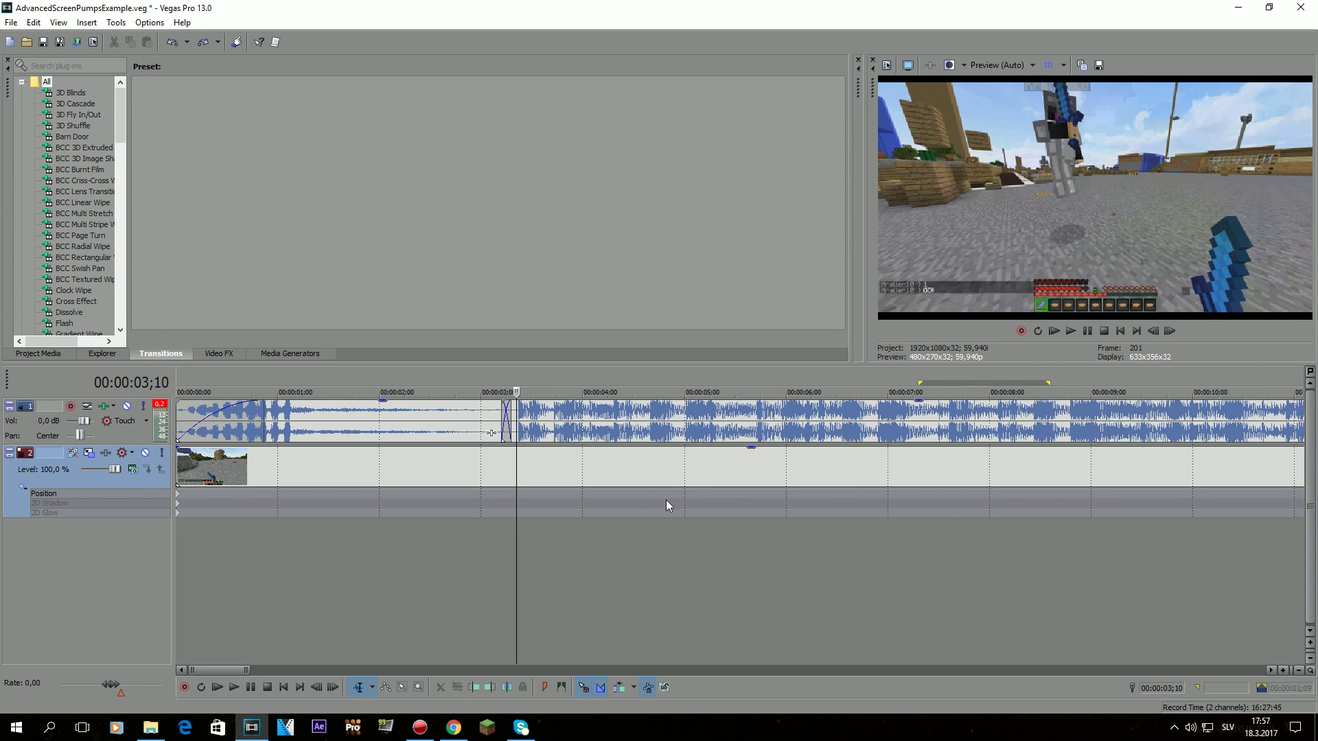
{"action": "left_click", "coordinate": [520, 459]}
{"action": "scroll", "coordinate": [583, 456], "scroll_direction": "up", "scroll_amount": 5}
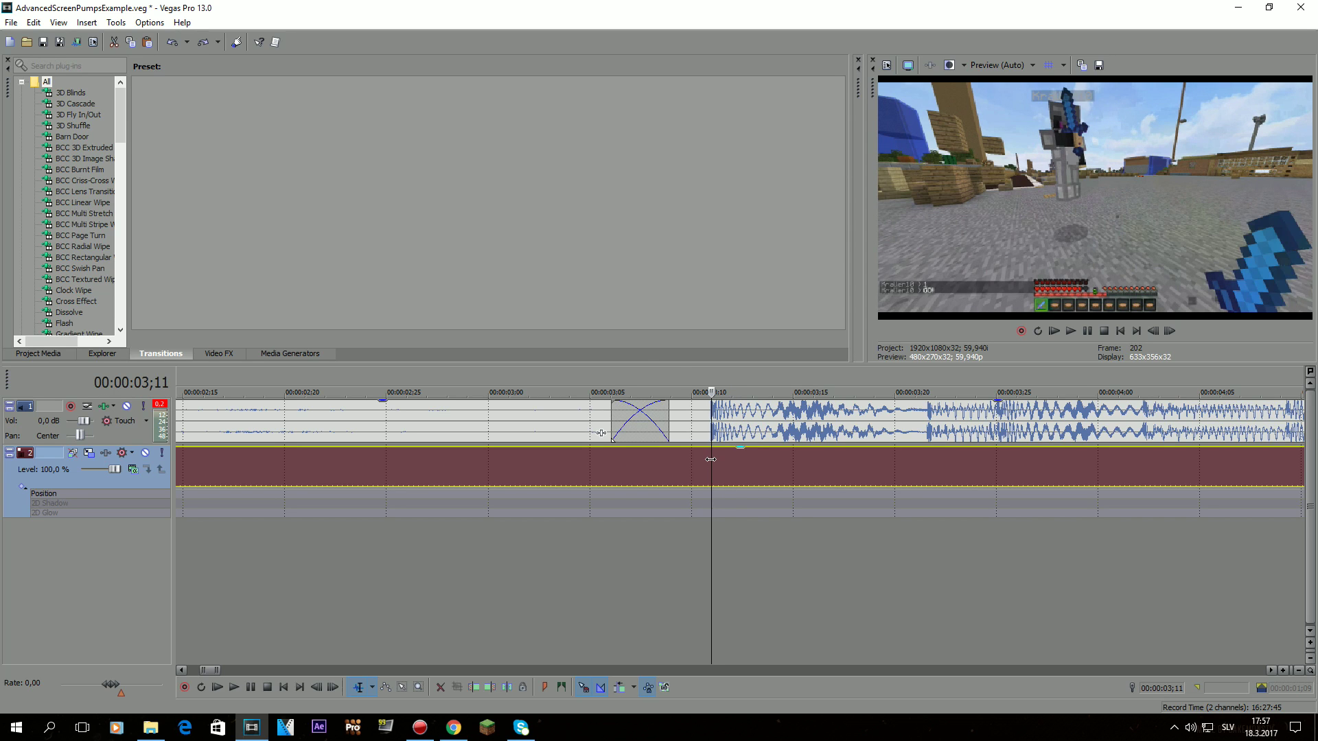
{"action": "key", "text": "m"}
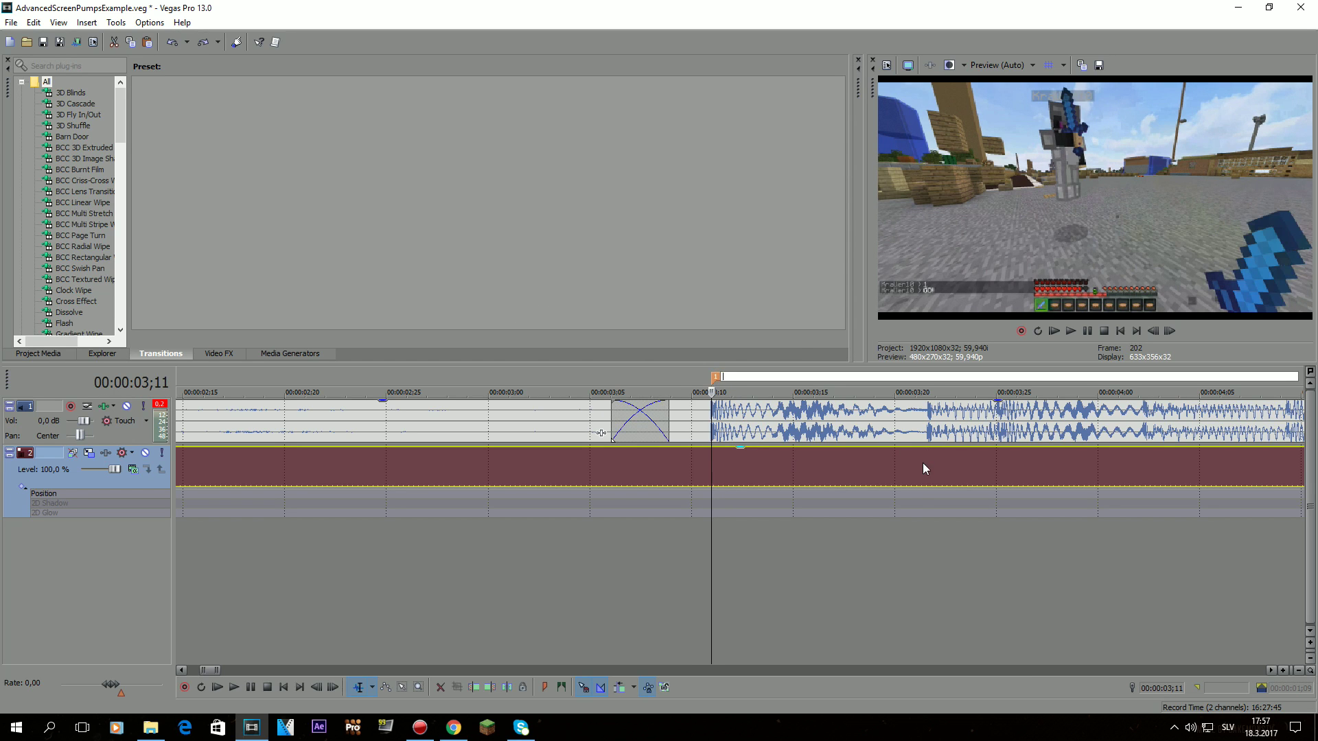
{"action": "left_click", "coordinate": [927, 464]}
{"action": "key", "text": "m"}
{"action": "scroll", "coordinate": [820, 474], "scroll_direction": "down", "scroll_amount": 1}
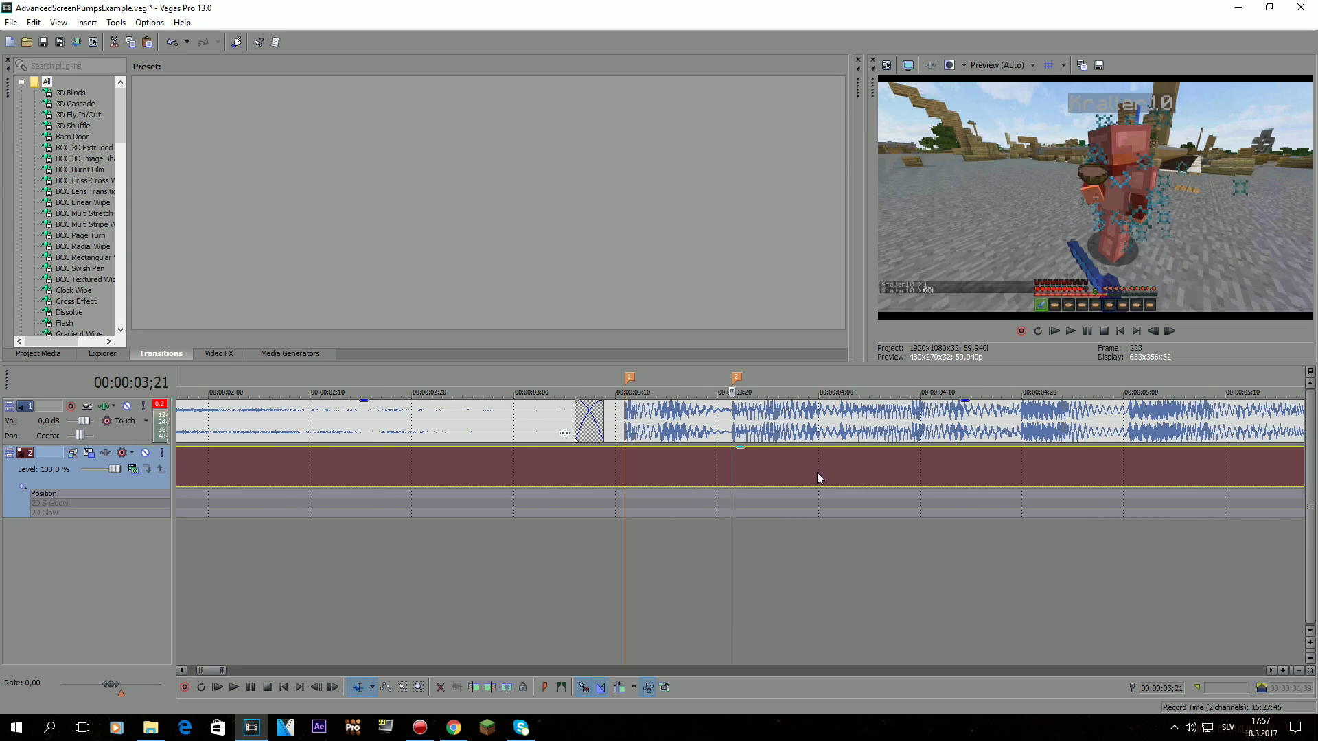
{"action": "scroll", "coordinate": [831, 471], "scroll_direction": "up", "scroll_amount": 1}
{"action": "left_click", "coordinate": [1096, 478]}
{"action": "scroll", "coordinate": [975, 490], "scroll_direction": "down", "scroll_amount": 3}
{"action": "key", "text": "m"}
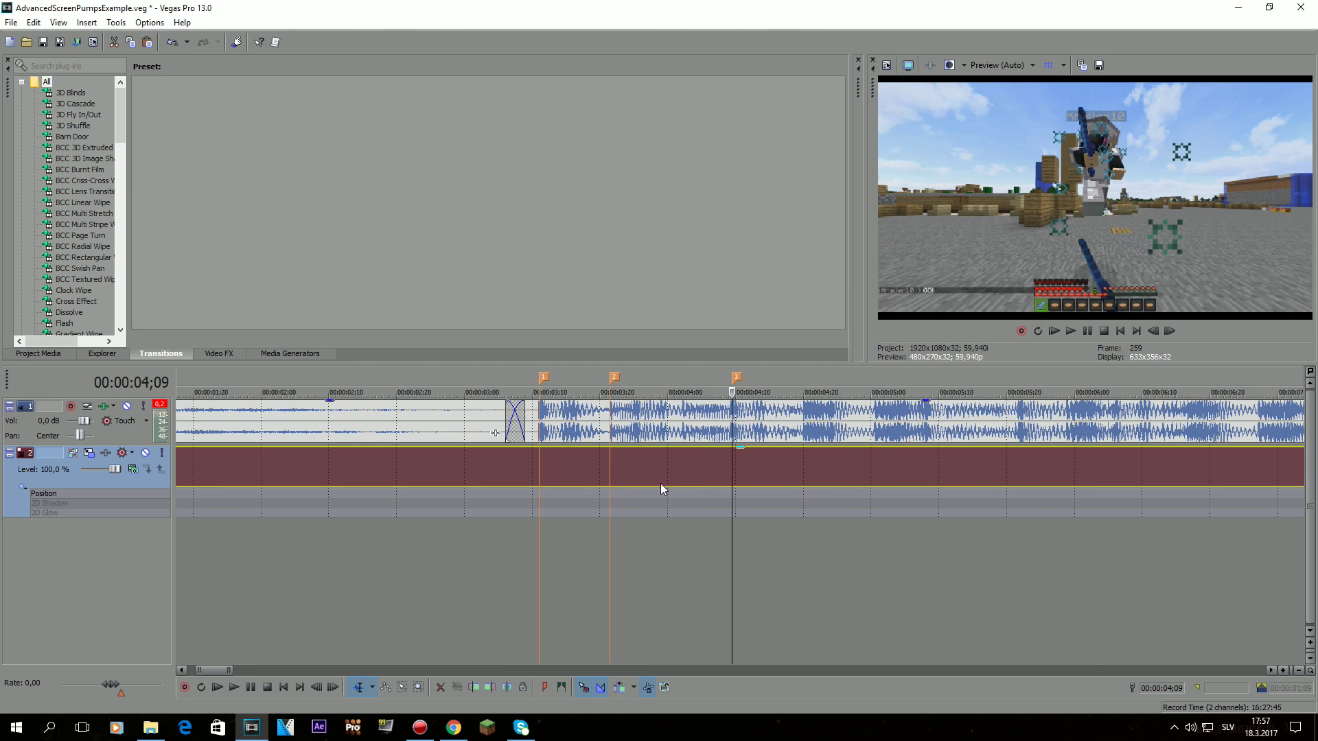
Step: Play the footage from just before the first marker to hear where the following beats fall
{"action": "left_click", "coordinate": [529, 477]}
{"action": "left_click", "coordinate": [1071, 331]}
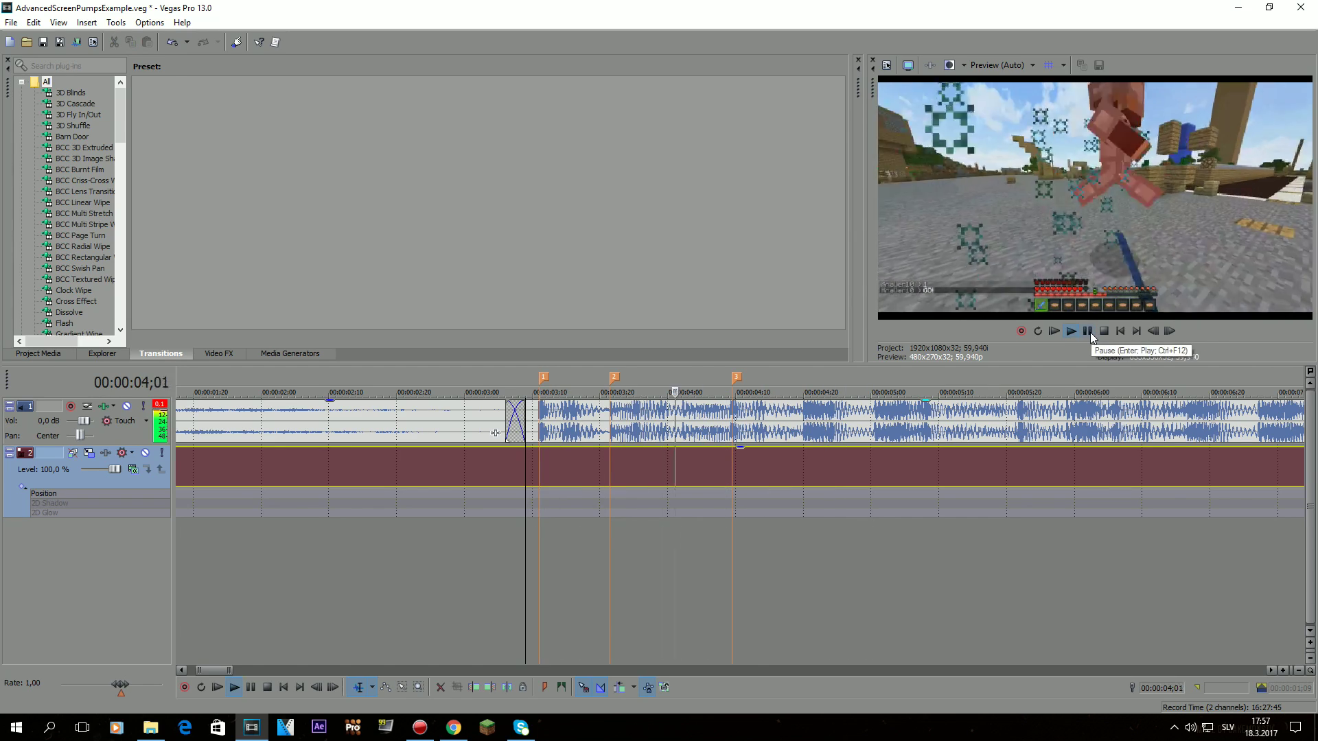
{"action": "left_click", "coordinate": [1089, 332]}
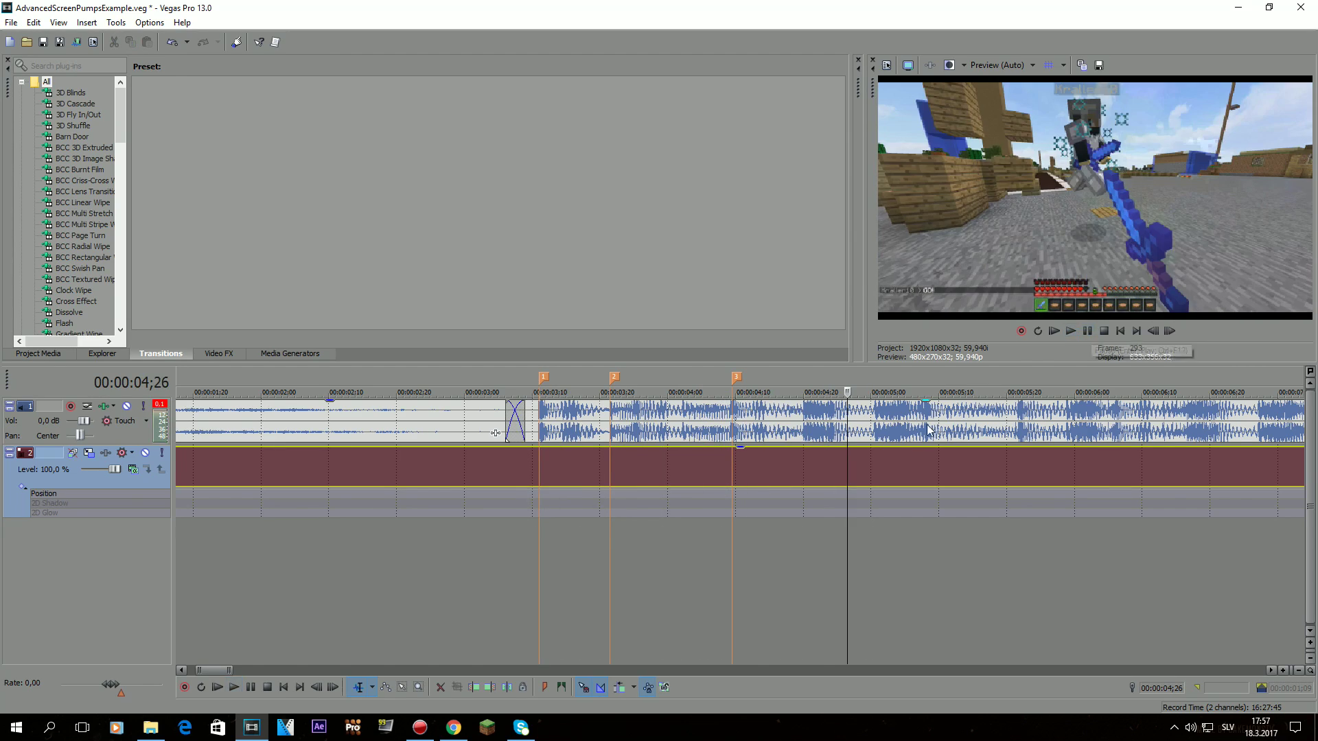
Step: Place markers on the next three beats in the waveform, the last one at 00:00:05;22
{"action": "left_click", "coordinate": [830, 464]}
{"action": "key", "text": "m"}
{"action": "left_click", "coordinate": [928, 477]}
{"action": "left_click", "coordinate": [926, 478]}
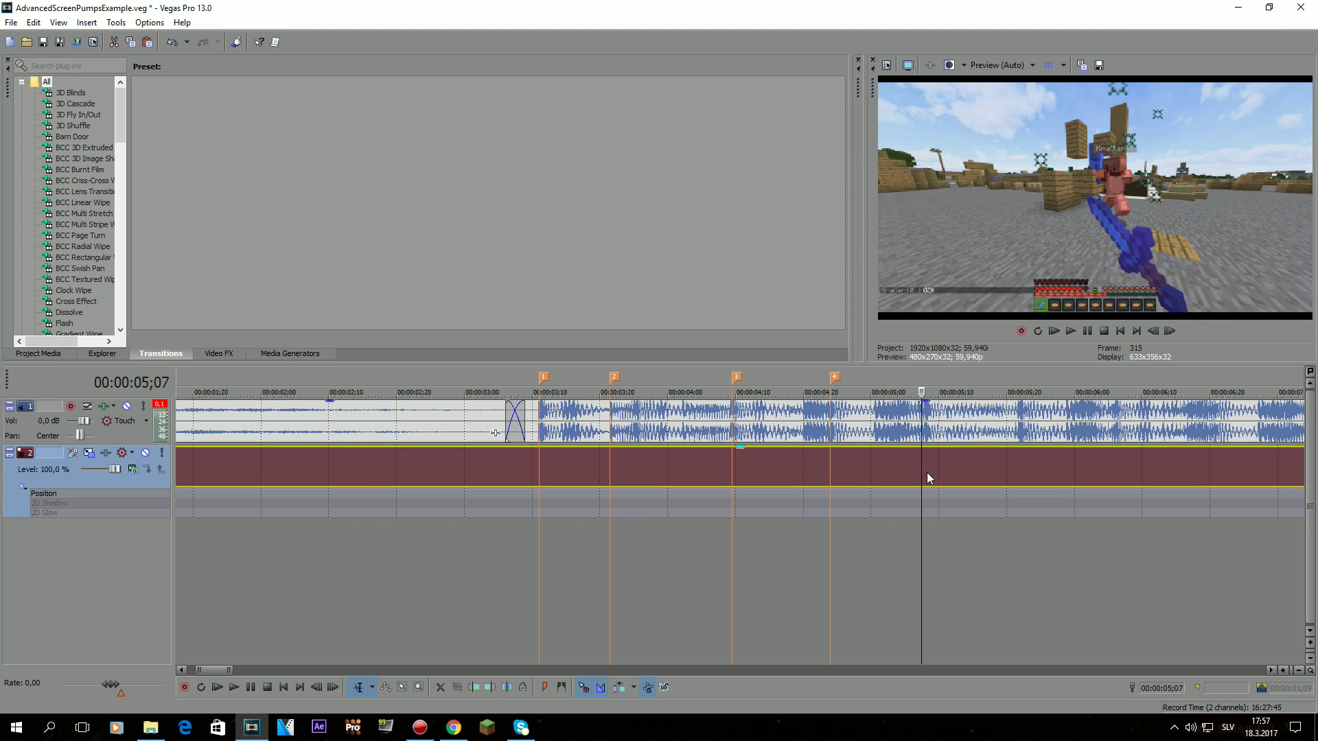
{"action": "key", "text": "m"}
{"action": "left_click", "coordinate": [1022, 469]}
{"action": "key", "text": "m"}
{"action": "scroll", "coordinate": [733, 489], "scroll_direction": "down", "scroll_amount": 5}
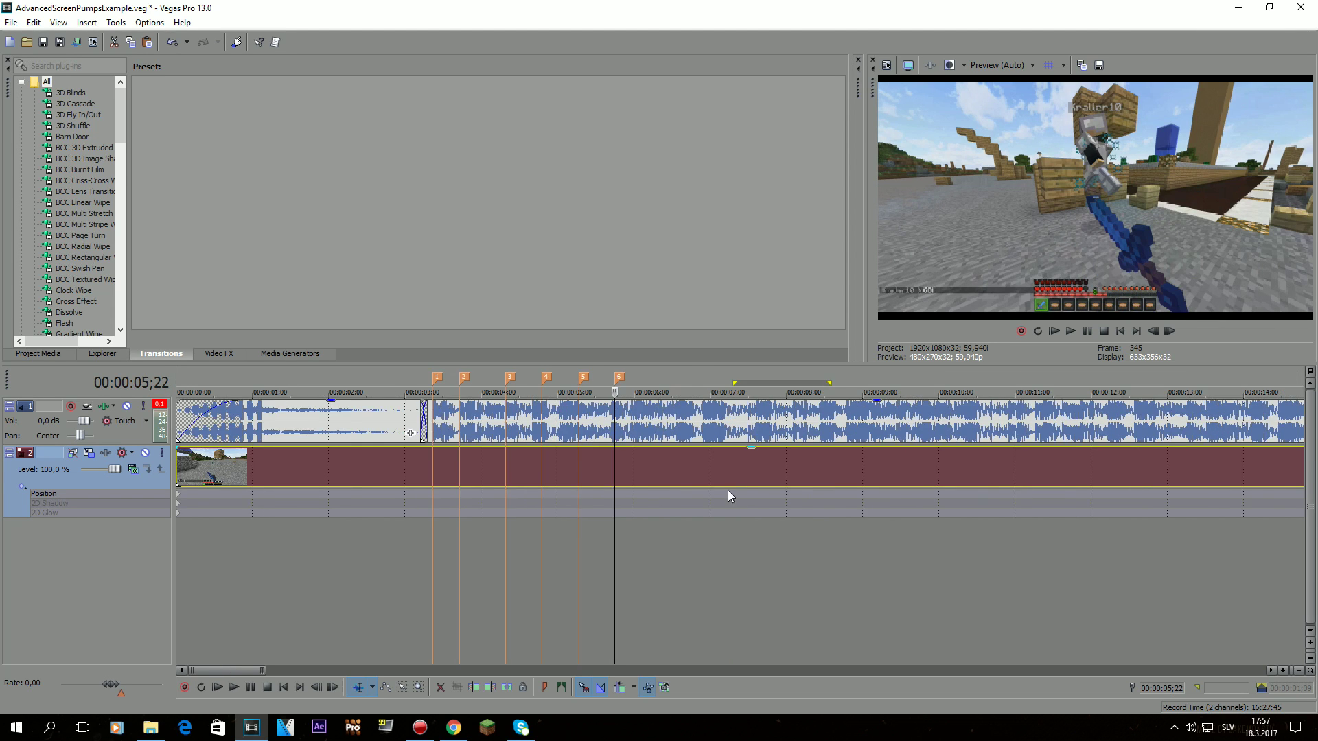
Step: Add a position keyframe on the video track at the first marker, 00:00:03;11
{"action": "scroll", "coordinate": [733, 488], "scroll_direction": "up", "scroll_amount": 2}
{"action": "left_click", "coordinate": [346, 519]}
{"action": "scroll", "coordinate": [346, 519], "scroll_direction": "down", "scroll_amount": 2}
{"action": "scroll", "coordinate": [830, 443], "scroll_direction": "up", "scroll_amount": 2}
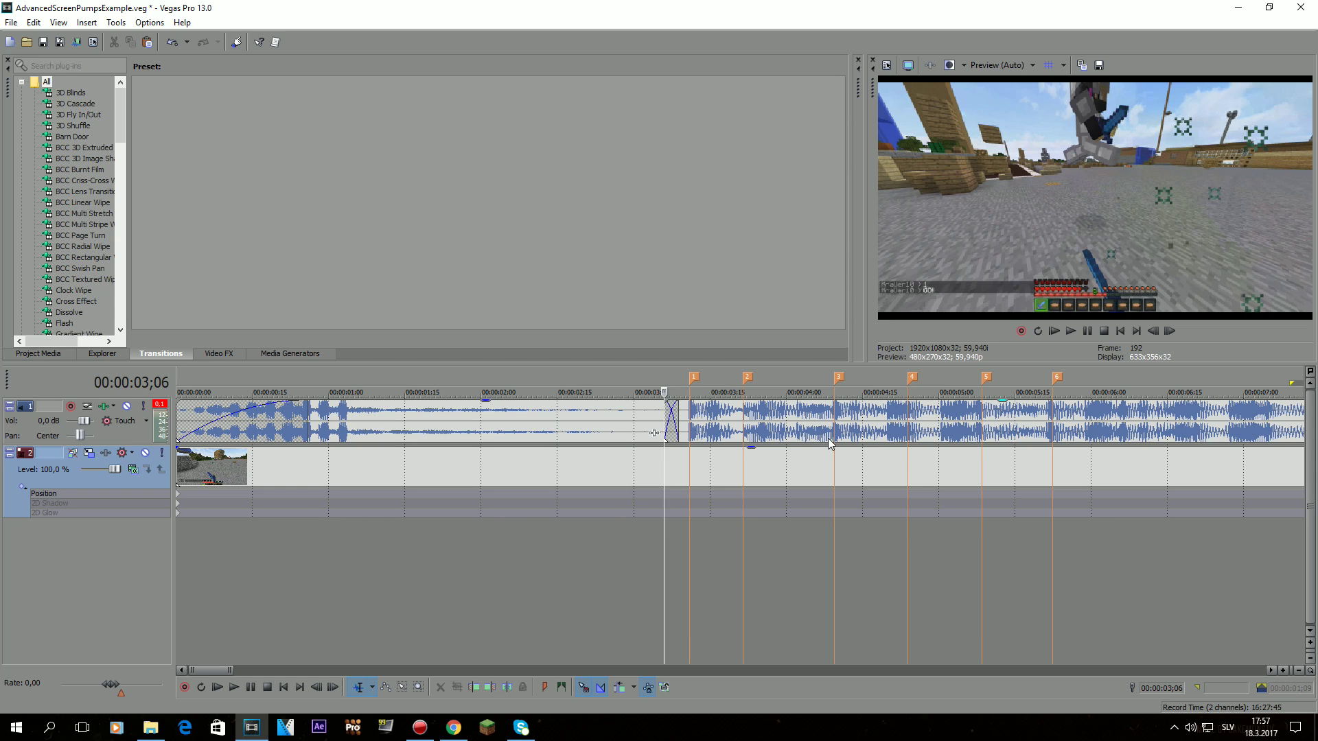
{"action": "left_click", "coordinate": [691, 491]}
{"action": "scroll", "coordinate": [692, 496], "scroll_direction": "up", "scroll_amount": 3}
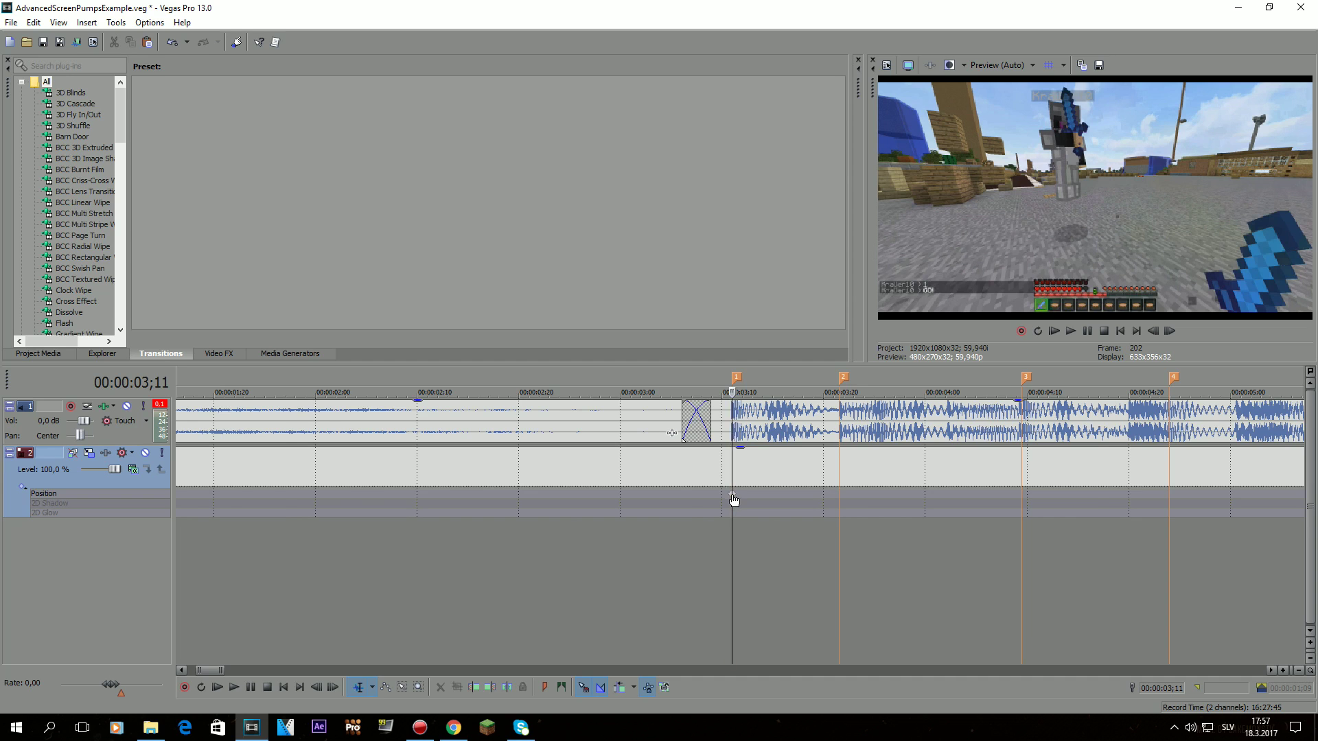
{"action": "scroll", "coordinate": [734, 499], "scroll_direction": "up", "scroll_amount": 4}
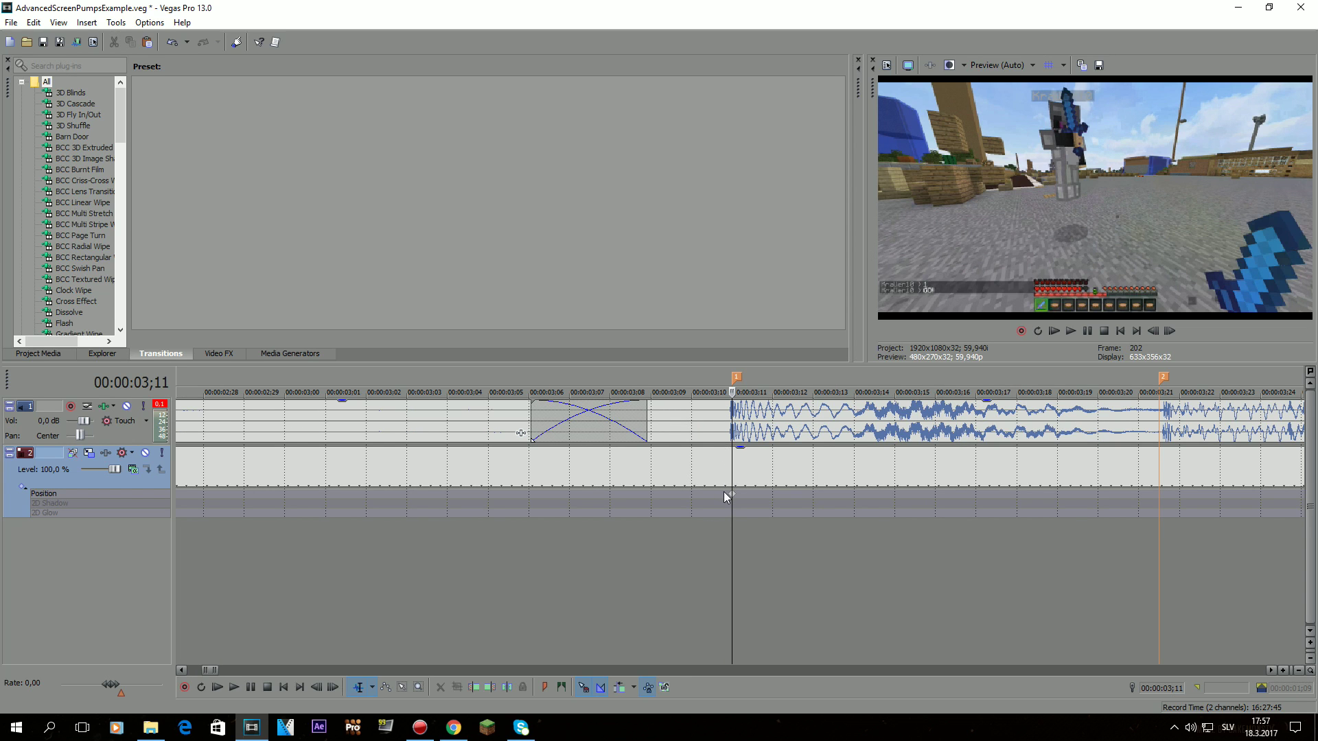
Step: Step back frame by frame from the first marker and add a position keyframe at 00:00:03;09
{"action": "key", "text": "Left"}
{"action": "key", "text": "Left"}
{"action": "key", "text": "Left"}
{"action": "key", "text": "Right"}
{"action": "key", "text": "Right"}
{"action": "key", "text": "Right"}
{"action": "key", "text": "Left"}
{"action": "key", "text": "Left"}
{"action": "key", "text": "Left"}
{"action": "key", "text": "Left"}
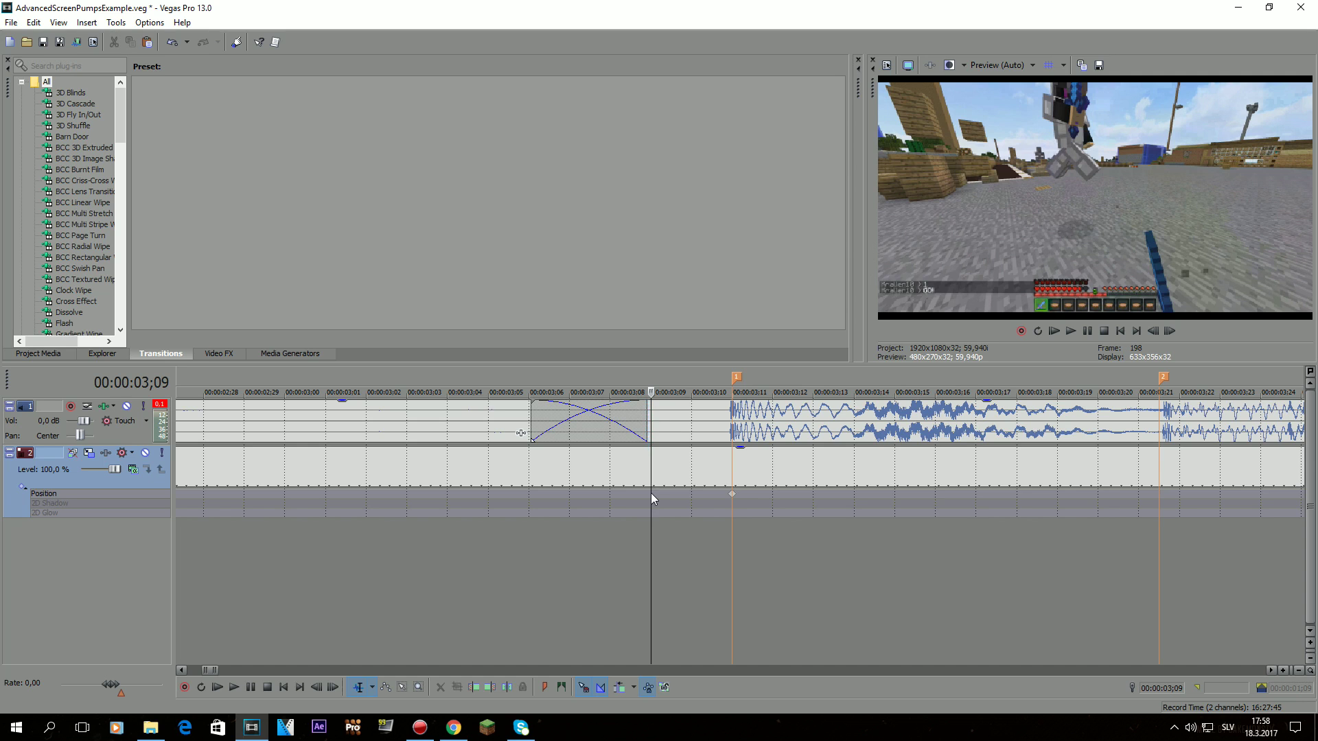
{"action": "scroll", "coordinate": [773, 504], "scroll_direction": "down", "scroll_amount": 3}
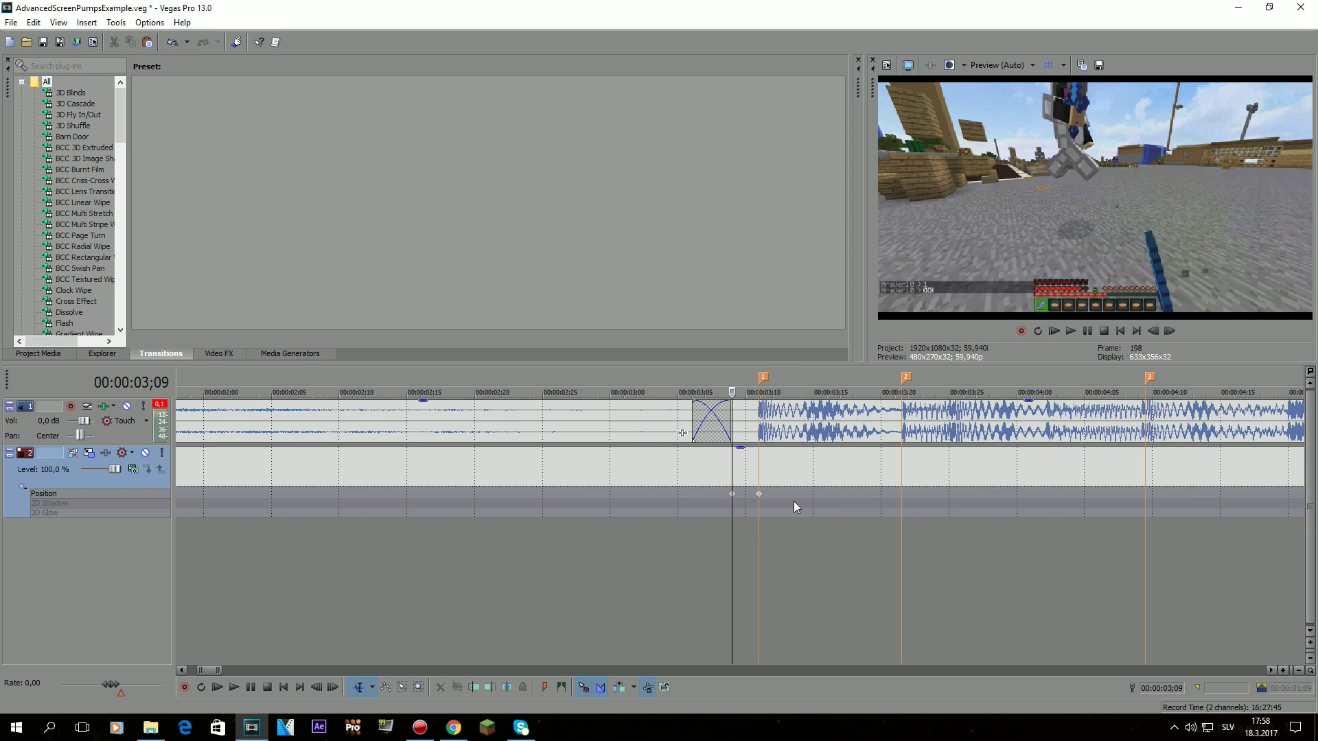
Step: Add a position keyframe at 00:00:03;19, slightly before the second marker
{"action": "left_click", "coordinate": [897, 493]}
{"action": "key", "text": "Left"}
{"action": "key", "text": "Left"}
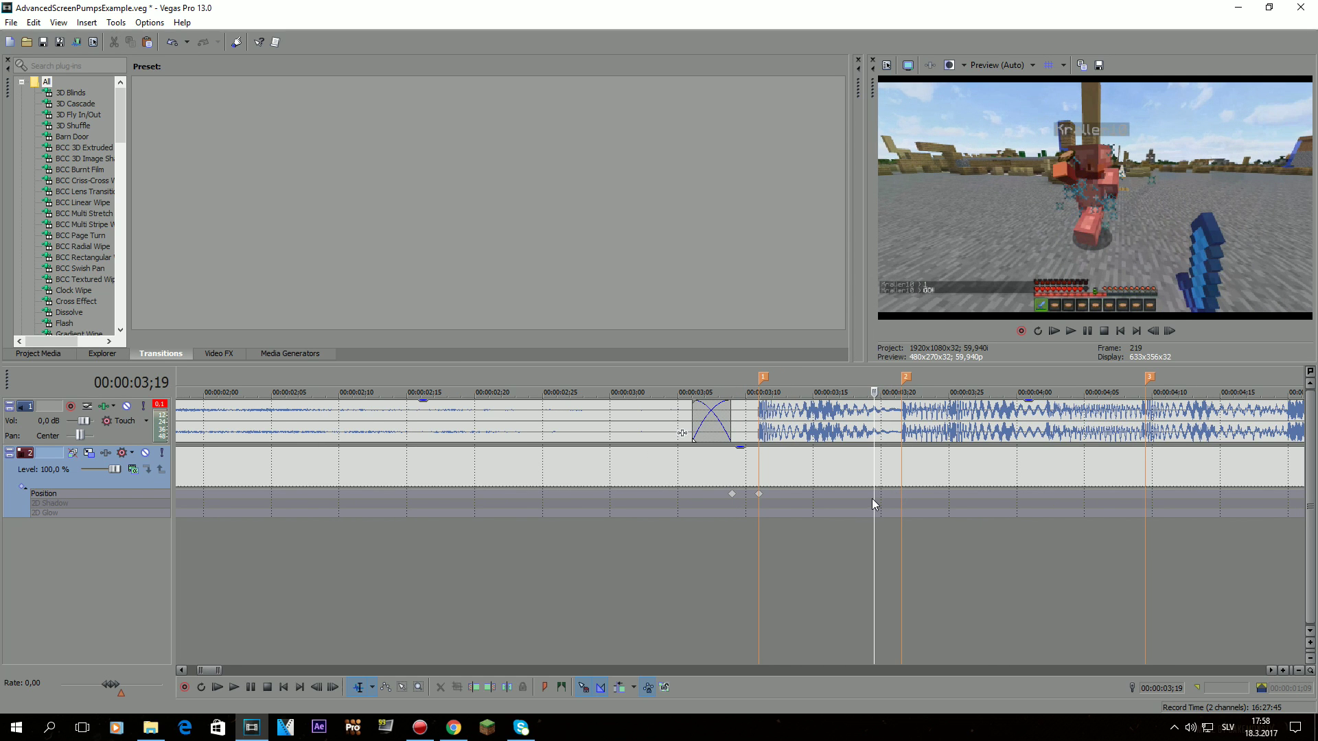
{"action": "double_click", "coordinate": [871, 493]}
Step: Enlarge the motion frame of the first marker's keyframe to about 2,701 by 1,519 and close Track Motion
{"action": "left_click", "coordinate": [712, 495]}
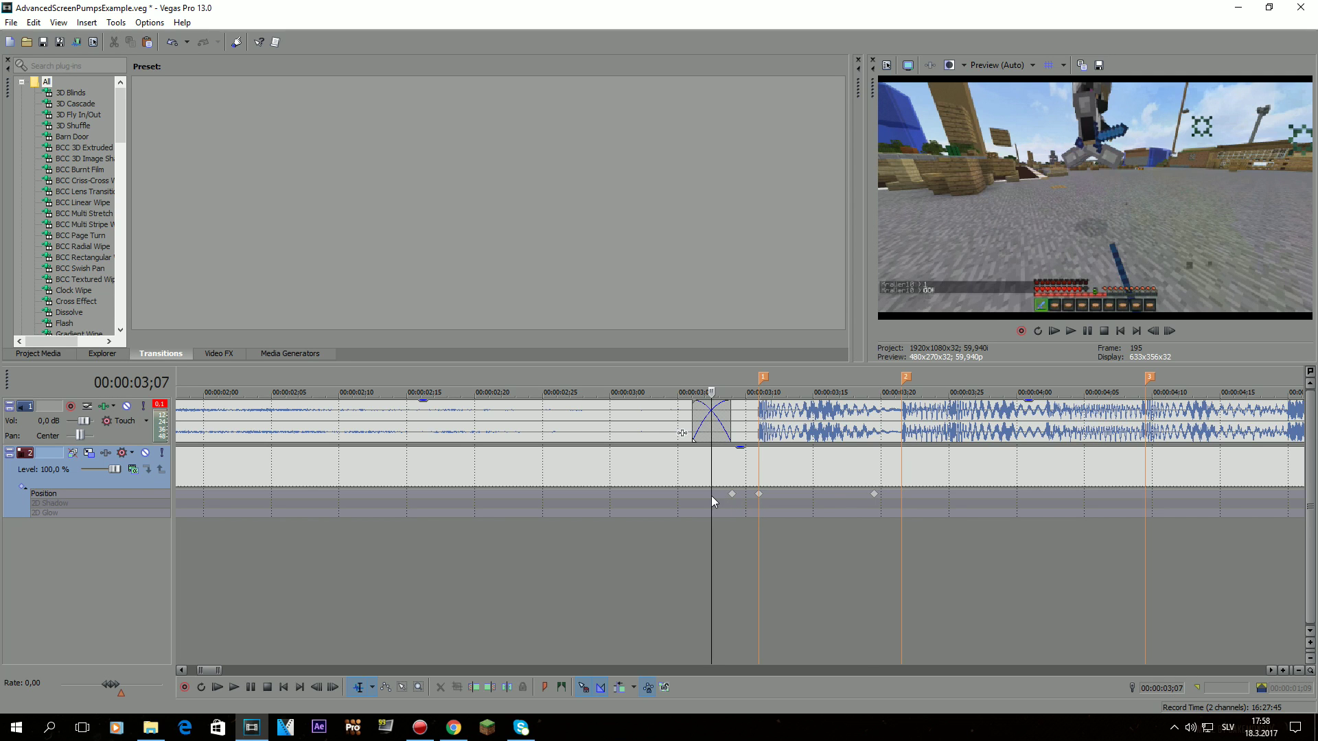
{"action": "scroll", "coordinate": [782, 497], "scroll_direction": "up", "scroll_amount": 3}
{"action": "left_click", "coordinate": [733, 496]}
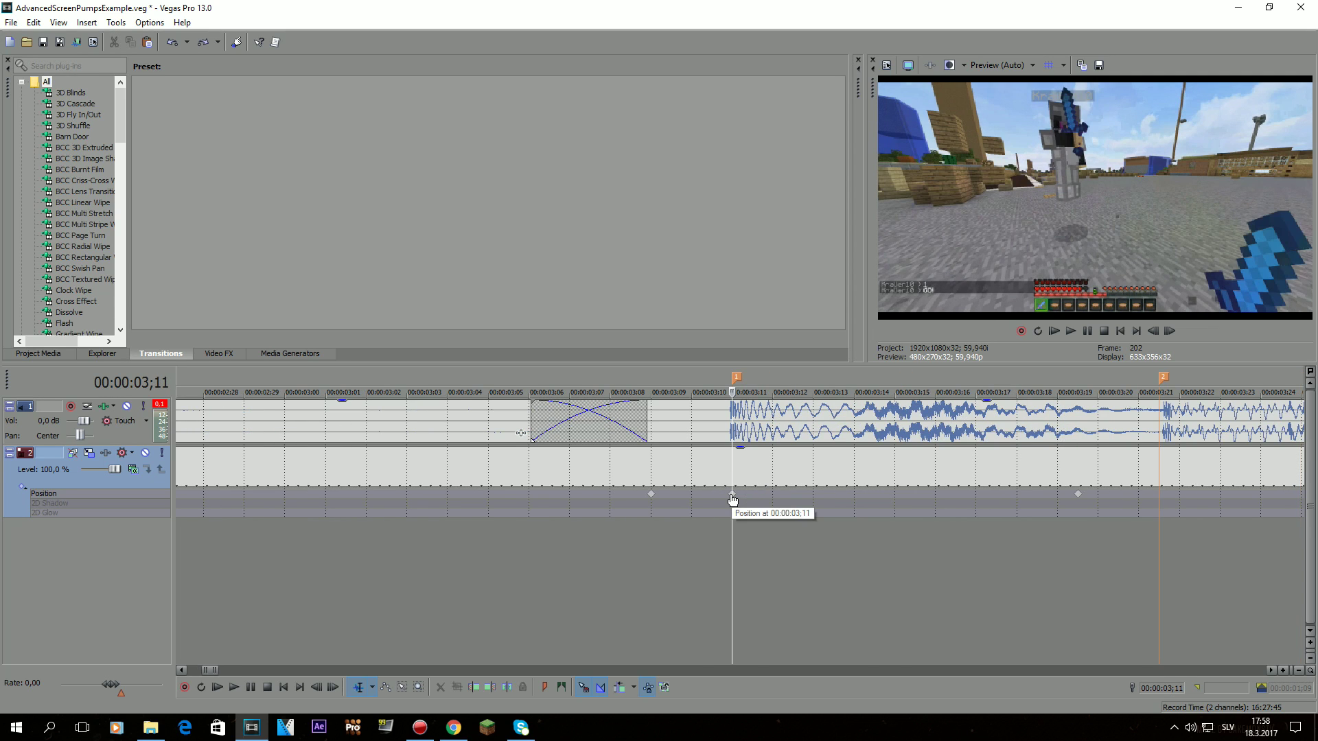
{"action": "double_click", "coordinate": [732, 496]}
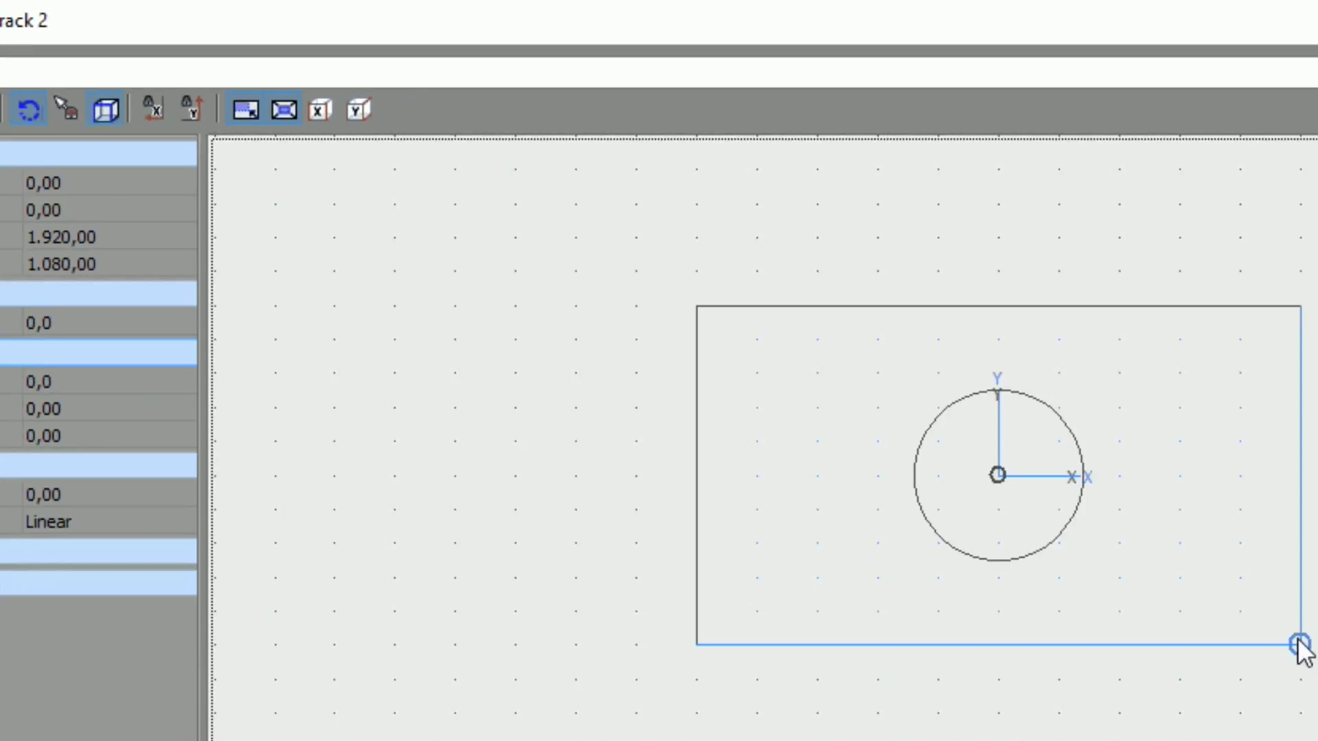
{"action": "left_click_drag", "start_coordinate": [603, 290], "coordinate": [656, 332]}
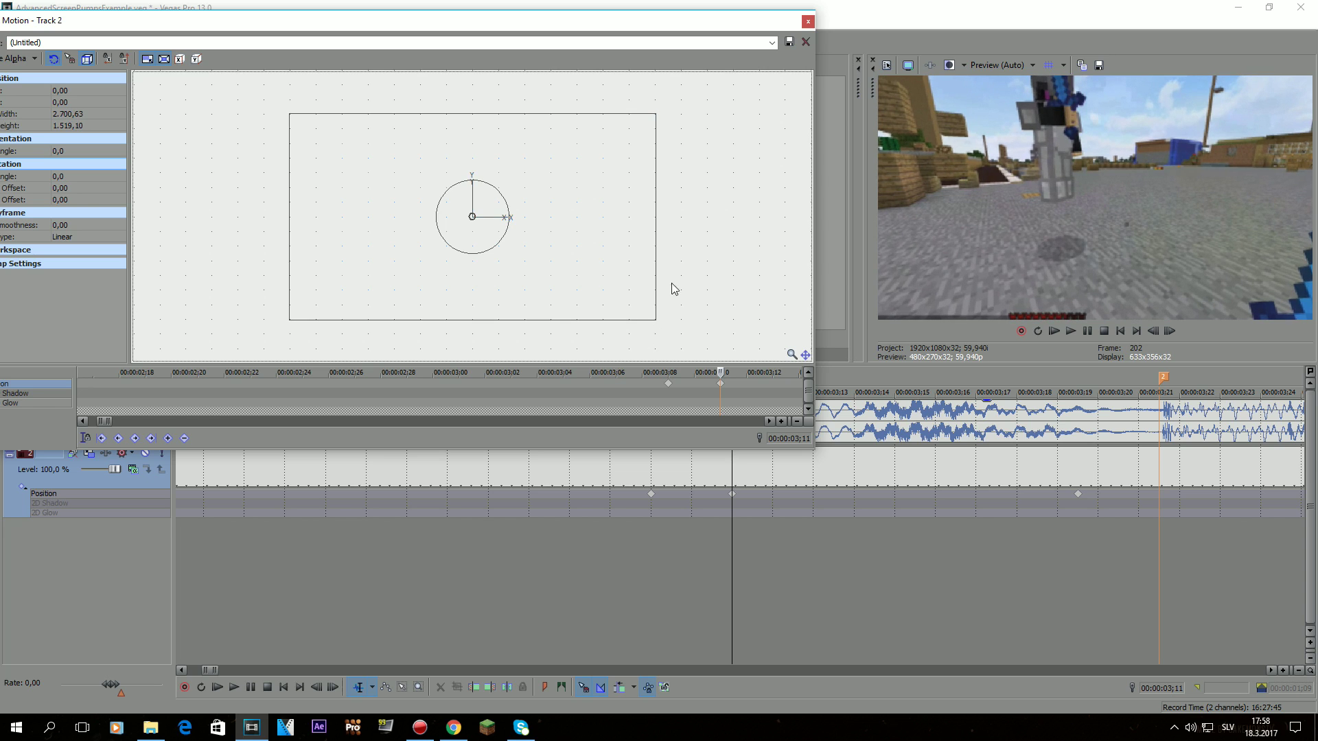
{"action": "left_click", "coordinate": [807, 21]}
Step: Select the time range from 00:00:03;06 to 00:00:03;25 and play back the first screen pump
{"action": "scroll", "coordinate": [701, 519], "scroll_direction": "down", "scroll_amount": 2}
{"action": "left_click_drag", "start_coordinate": [631, 539], "coordinate": [1027, 553]}
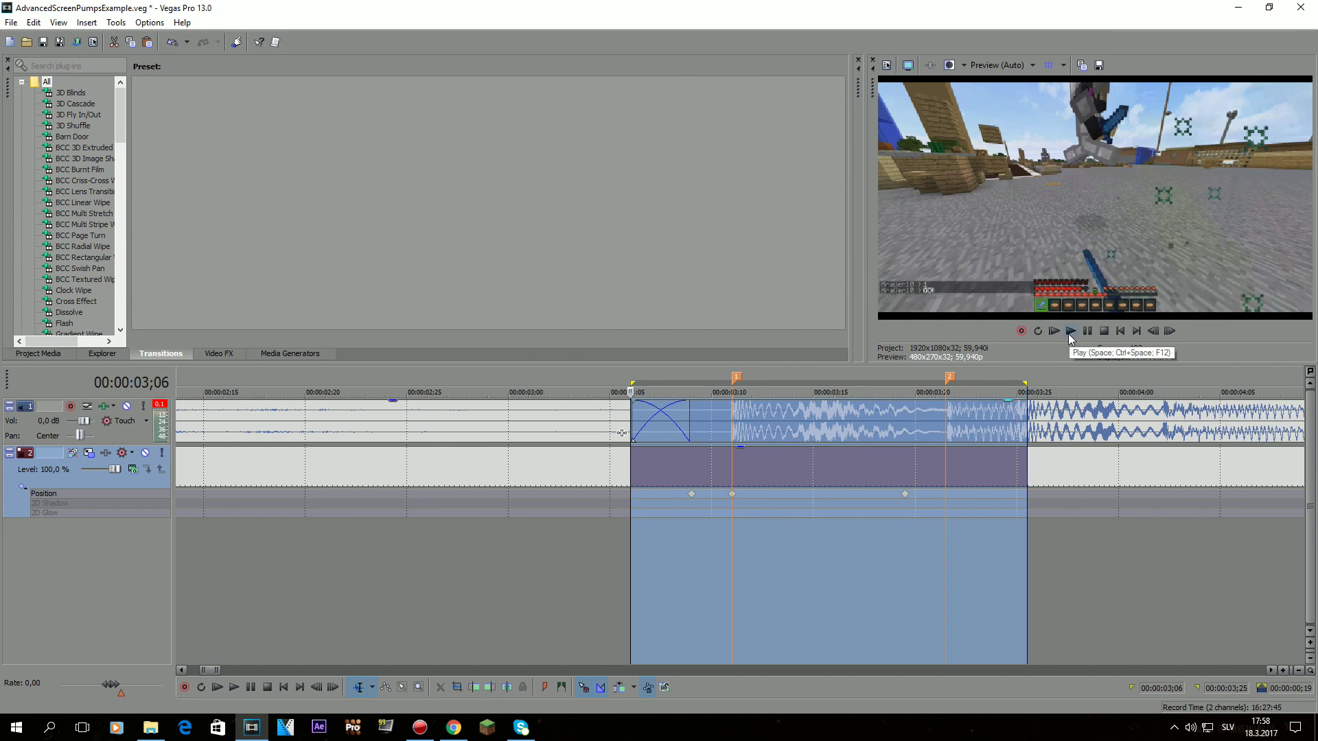
{"action": "left_click", "coordinate": [1069, 334]}
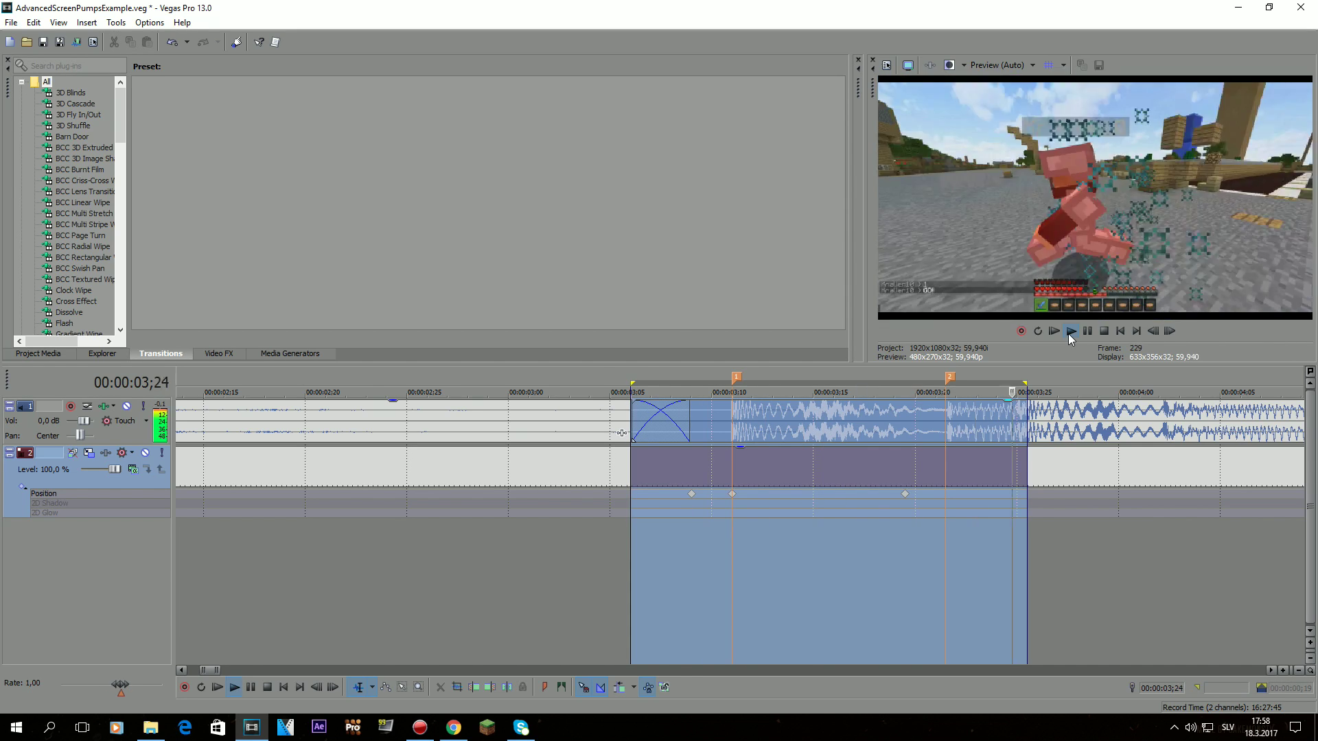
{"action": "left_click", "coordinate": [1086, 330]}
Step: Add a position keyframe at the second marker, 00:00:03;21
{"action": "left_click", "coordinate": [935, 501]}
{"action": "scroll", "coordinate": [904, 504], "scroll_direction": "down", "scroll_amount": 1}
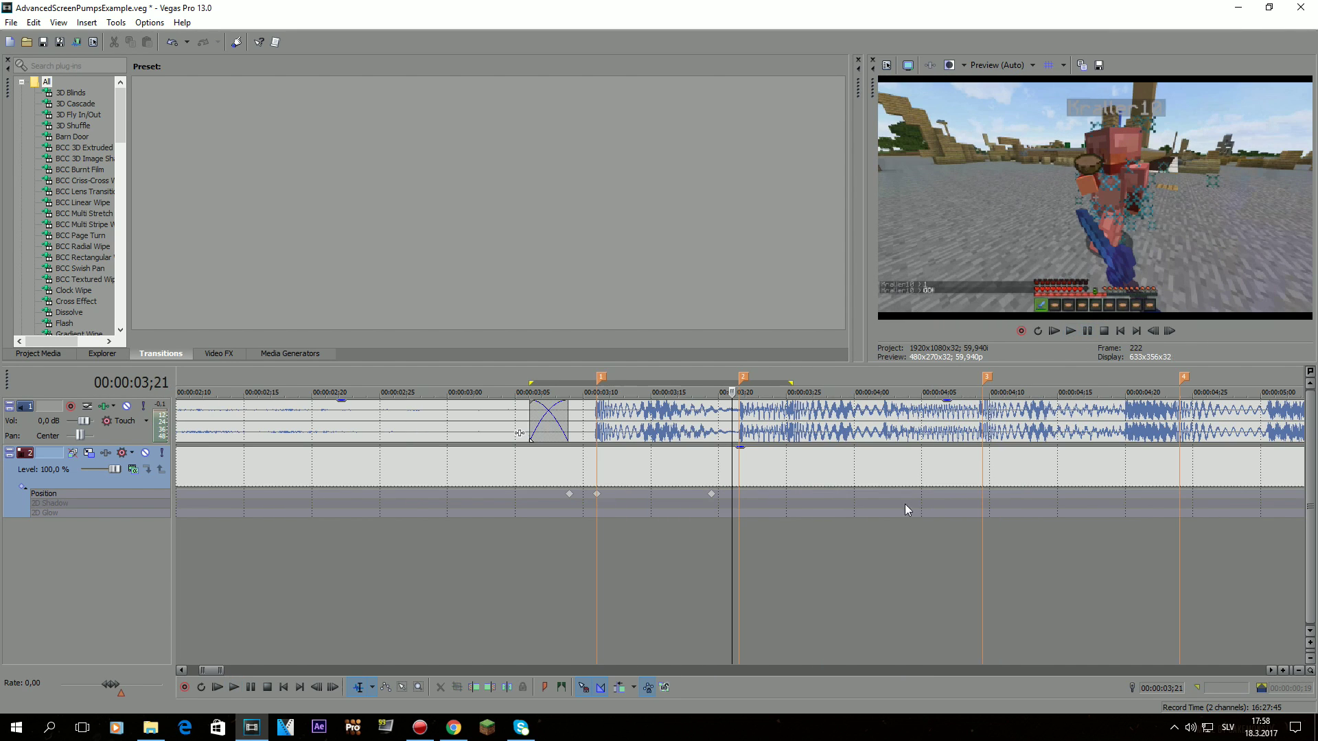
{"action": "double_click", "coordinate": [740, 496]}
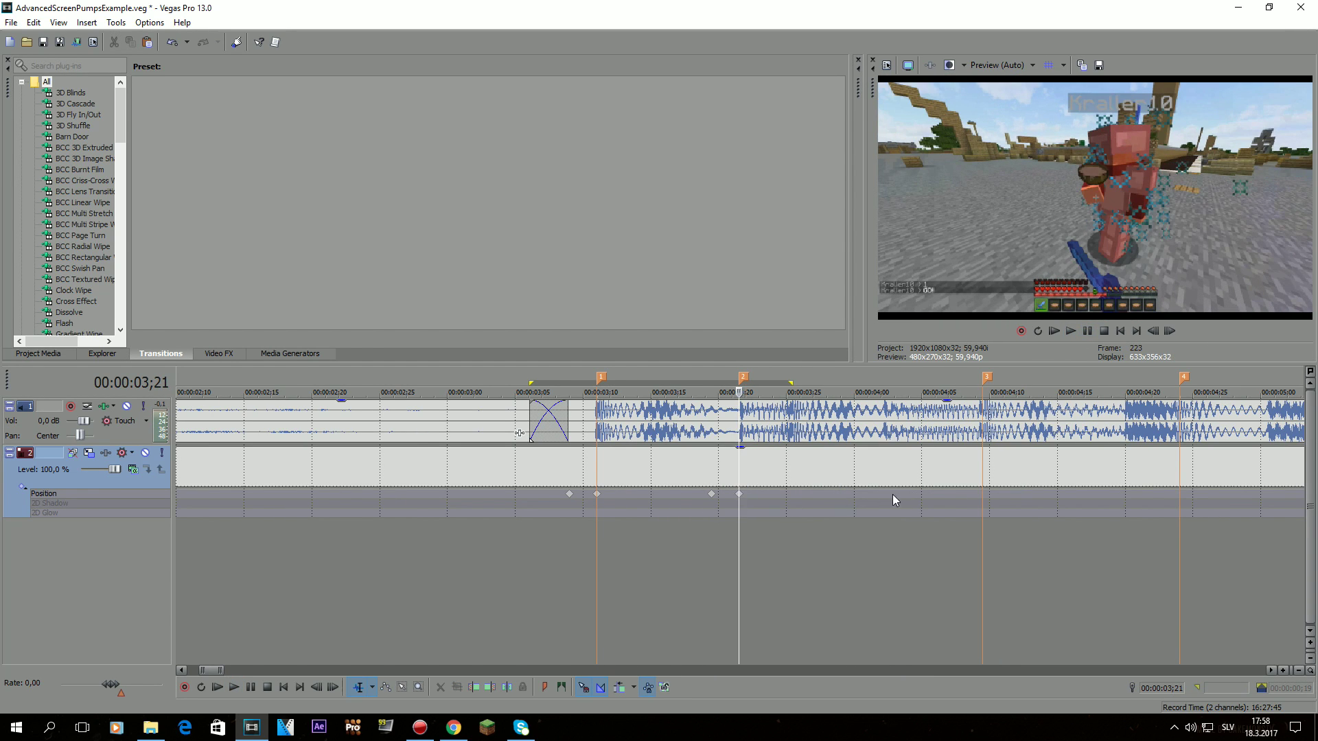
Step: Add position keyframes at the third marker and shortly before it, and move the earlier one closer to the marker
{"action": "left_click", "coordinate": [944, 496]}
{"action": "double_click", "coordinate": [944, 495]}
{"action": "double_click", "coordinate": [984, 496]}
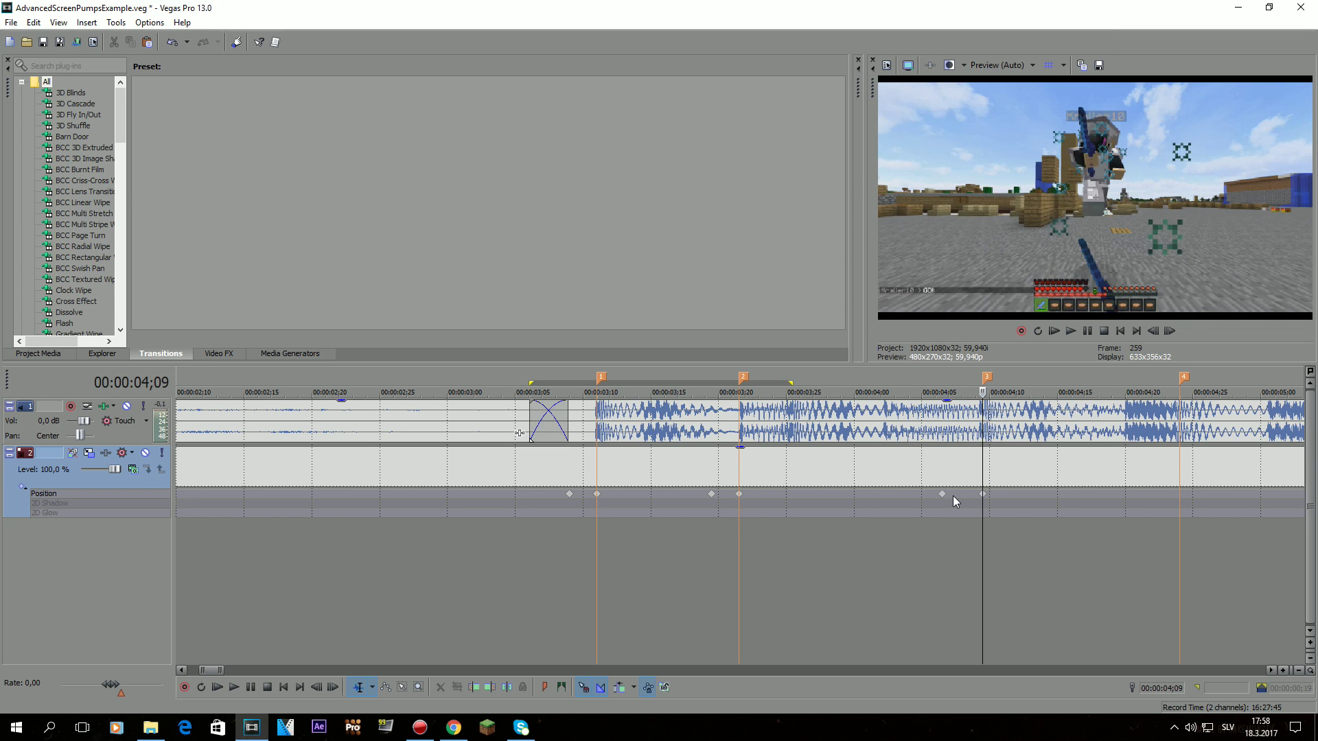
{"action": "left_click_drag", "start_coordinate": [944, 495], "coordinate": [963, 498]}
Step: Add position keyframes at the fourth marker and at 00:00:04;22, and delete the one on the marker
{"action": "double_click", "coordinate": [1179, 495]}
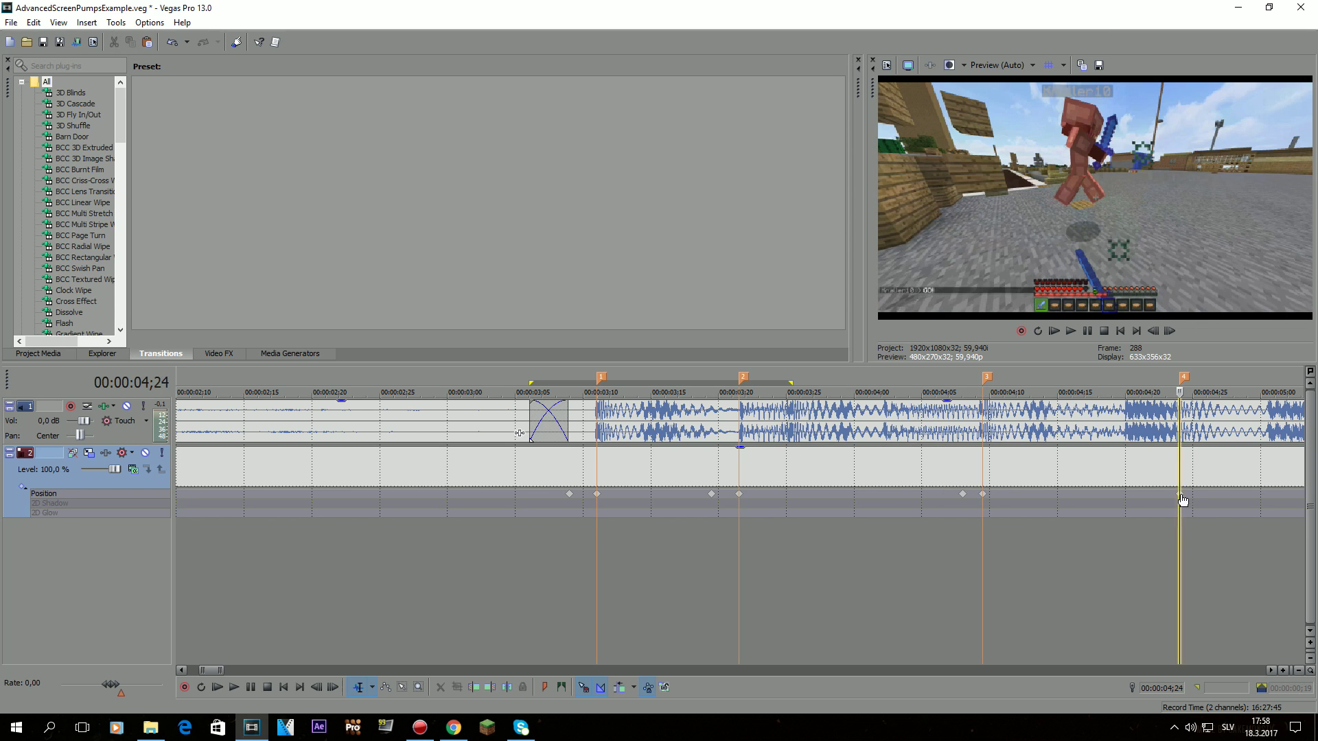
{"action": "double_click", "coordinate": [1159, 496]}
{"action": "right_click", "coordinate": [1184, 497]}
{"action": "right_click", "coordinate": [1178, 495]}
{"action": "left_click", "coordinate": [1203, 509]}
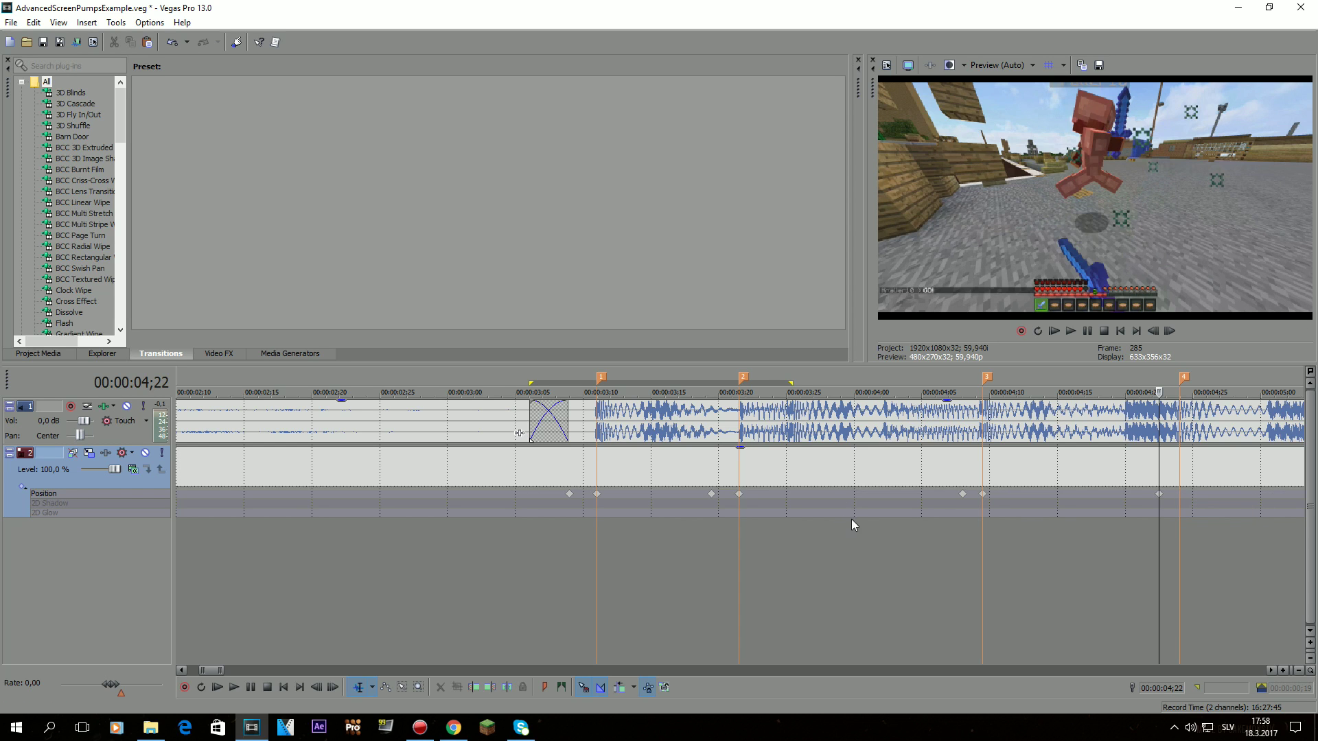
Step: Enlarge the motion frame of the second marker's keyframe to about 2,558 by 1,439
{"action": "double_click", "coordinate": [739, 494]}
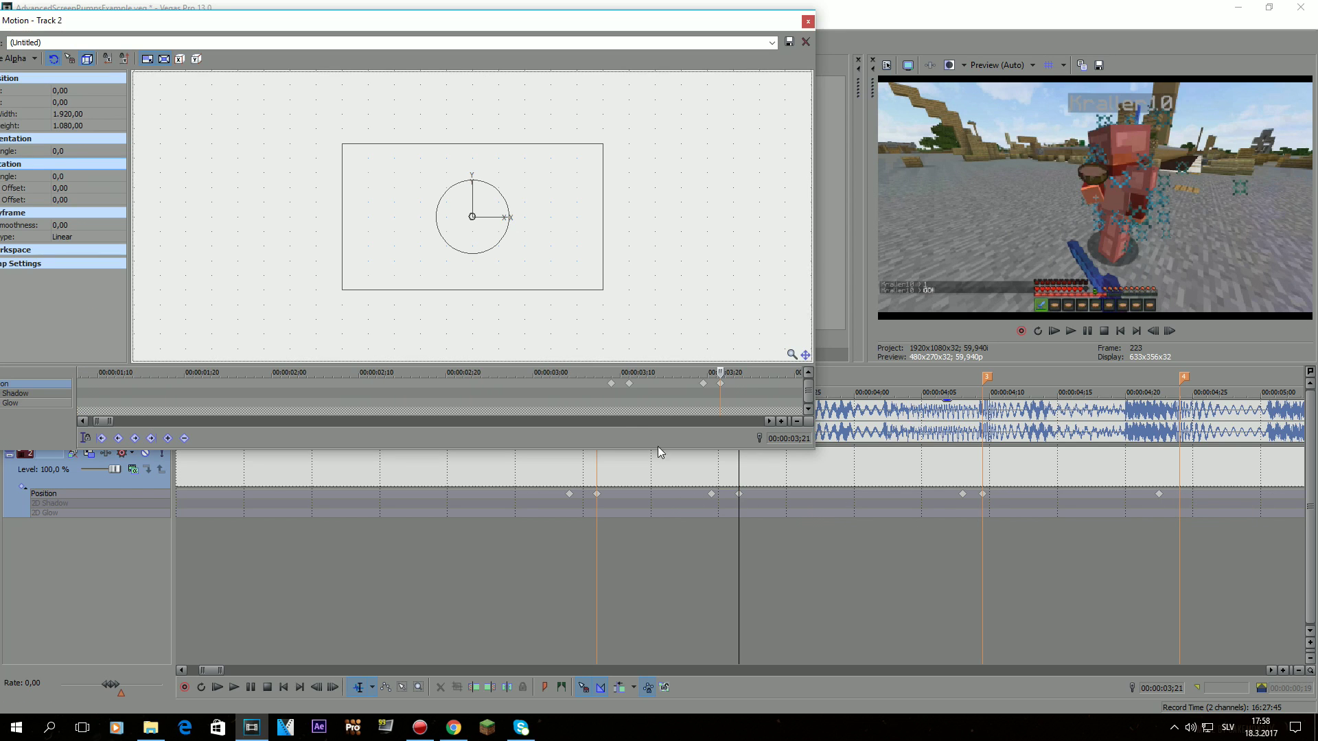
{"action": "left_click_drag", "start_coordinate": [602, 291], "coordinate": [647, 316]}
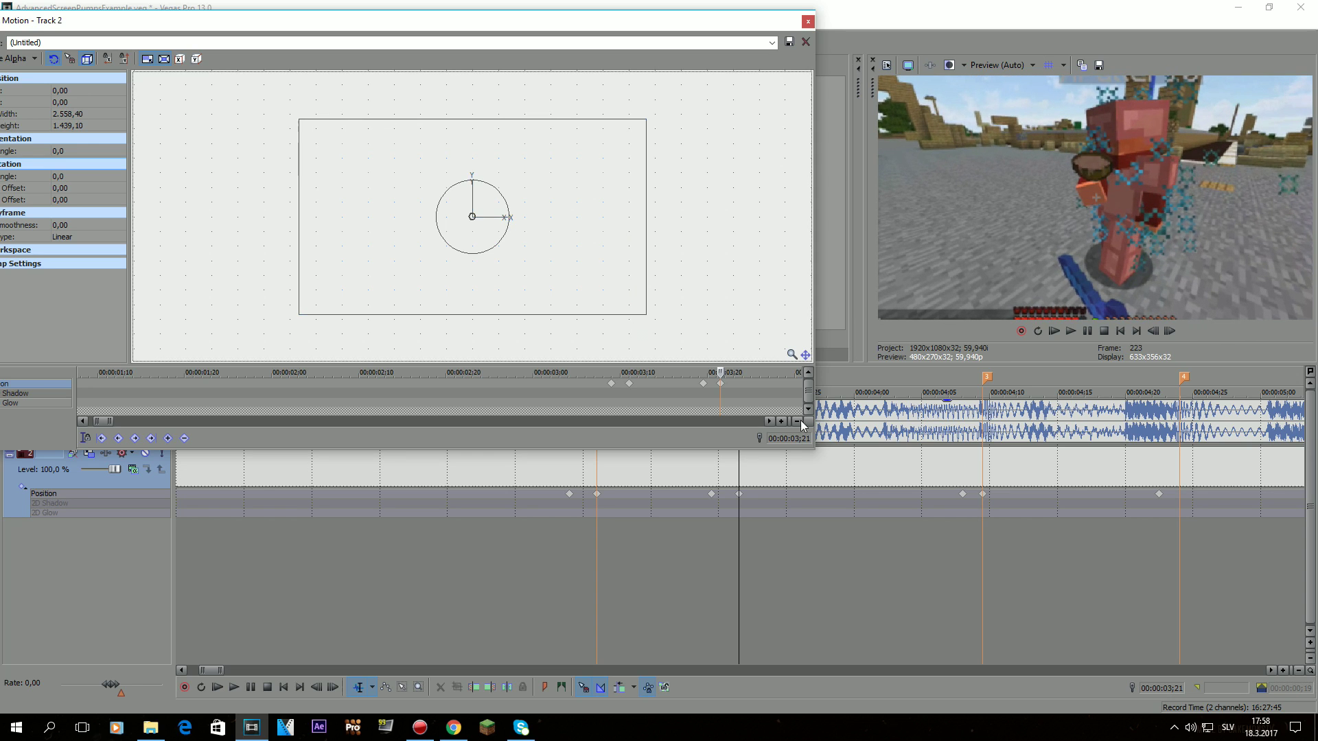
Step: Enlarge the motion frame of the keyframe at the third marker, 00:00:04;09, and close Track Motion
{"action": "left_click", "coordinate": [984, 499]}
{"action": "double_click", "coordinate": [984, 499]}
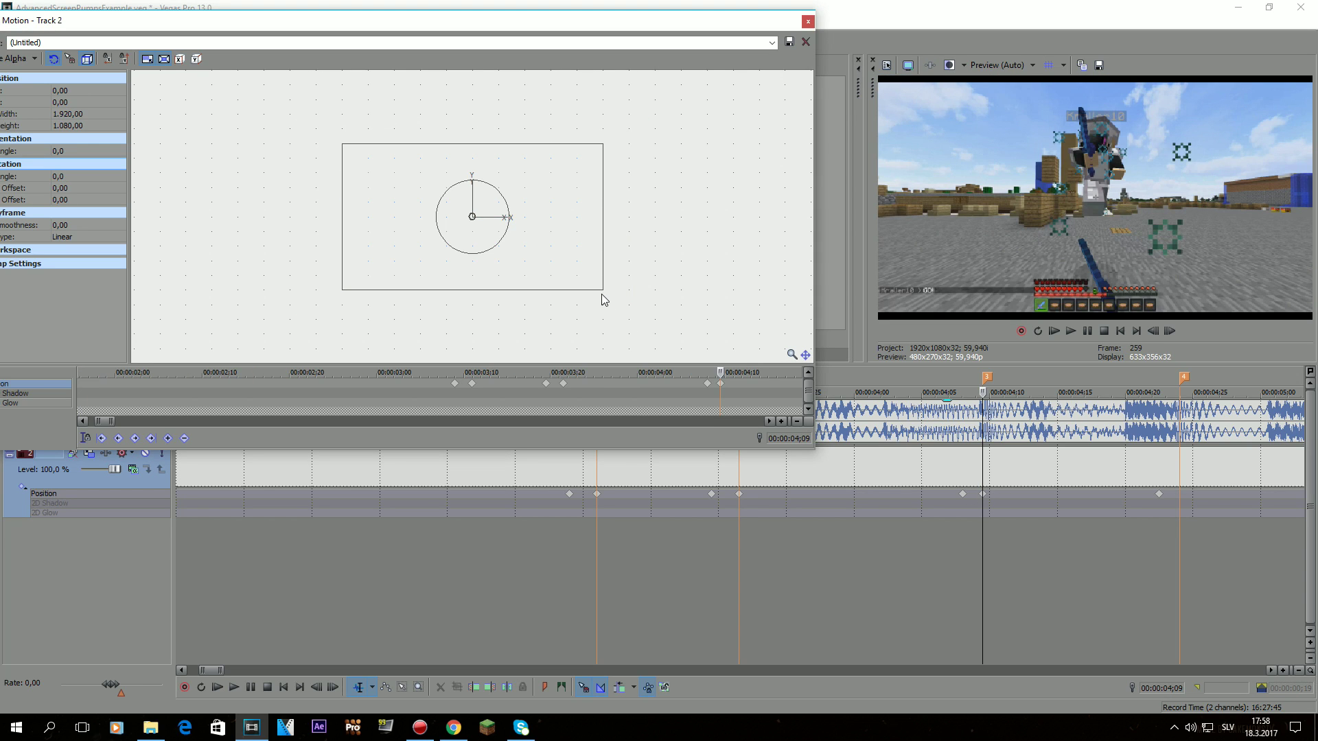
{"action": "left_click_drag", "start_coordinate": [603, 289], "coordinate": [650, 327]}
{"action": "left_click", "coordinate": [808, 21]}
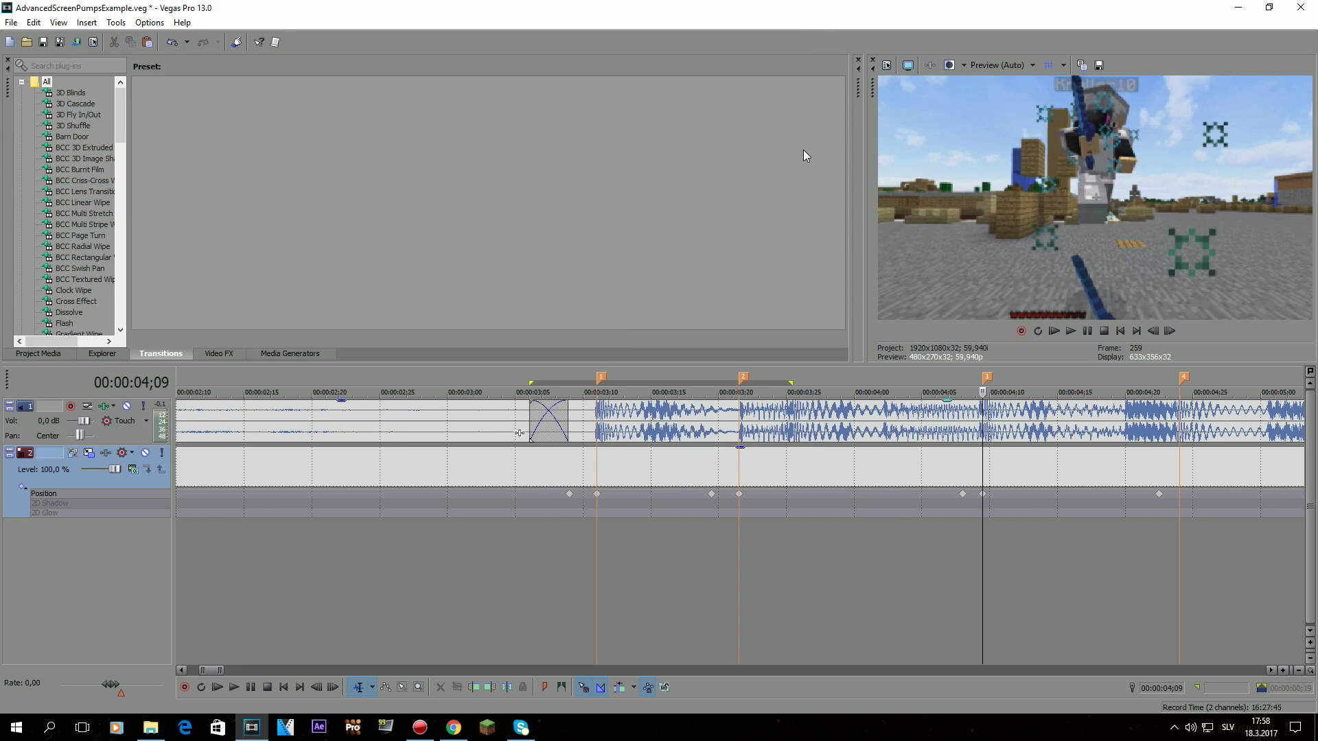
Step: Select the time range from 00:00:03;02 to just past the fourth marker and play back the three pumps
{"action": "scroll", "coordinate": [566, 515], "scroll_direction": "down", "scroll_amount": 2}
{"action": "left_click_drag", "start_coordinate": [481, 532], "coordinate": [846, 538]}
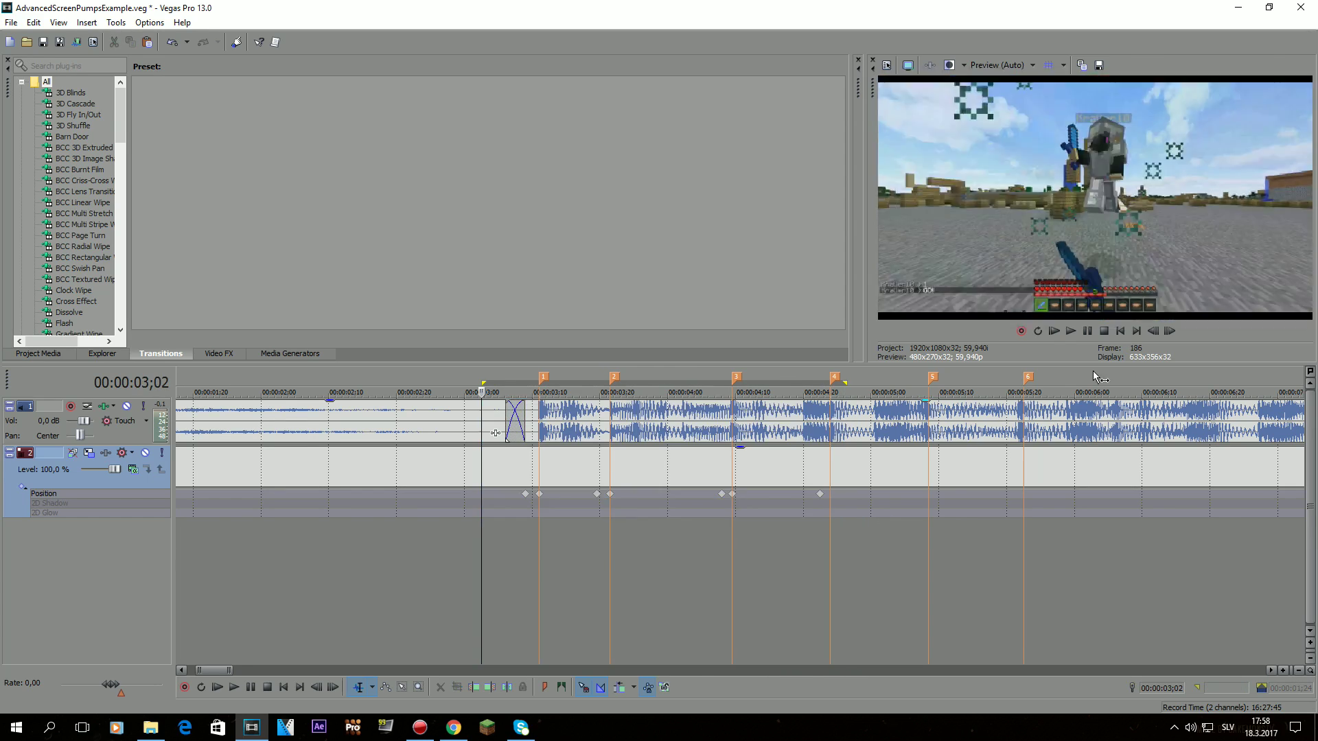
{"action": "left_click", "coordinate": [1071, 331]}
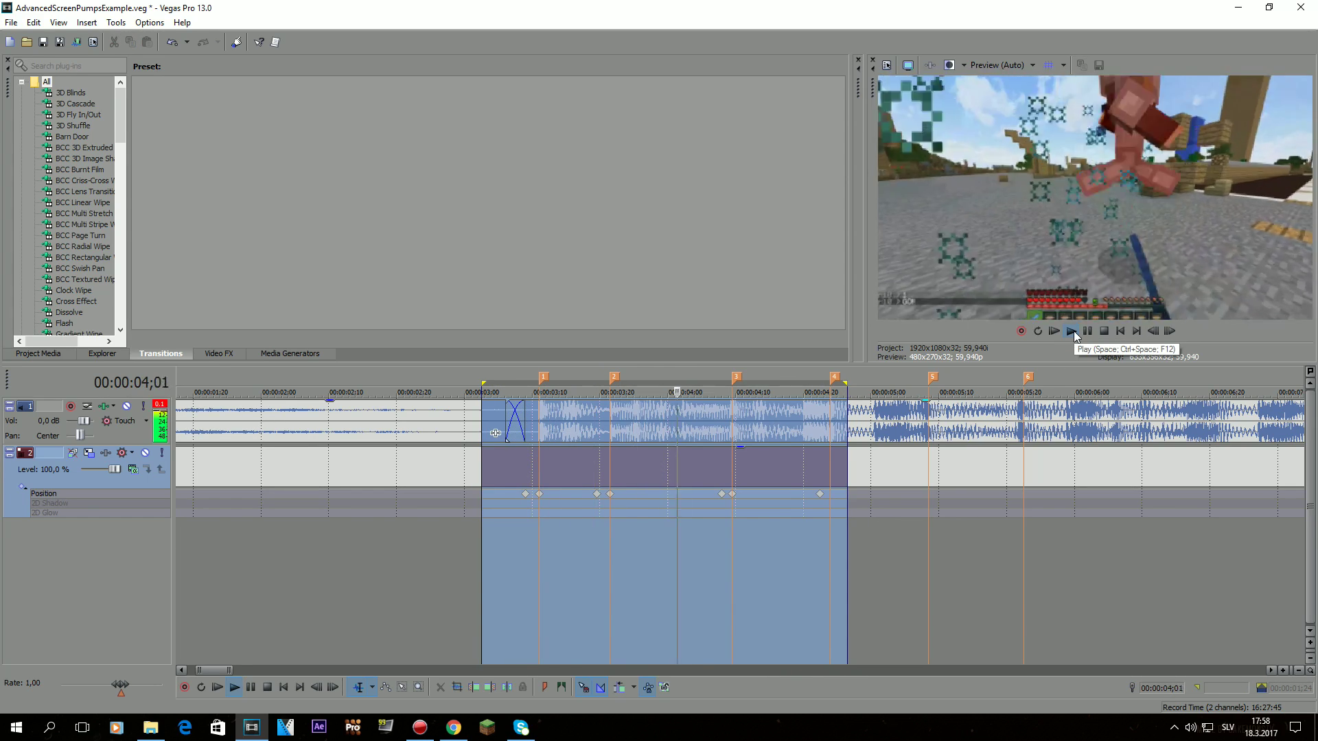